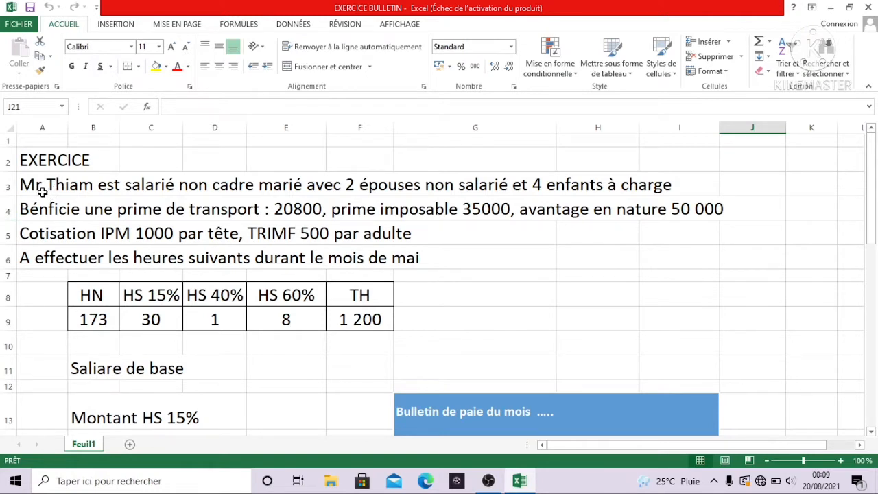
Review the exercise statement, the hours and hourly-rate table in B8:F9, and the blank payslip template below it.
{"action": "left_click", "coordinate": [35, 190]}
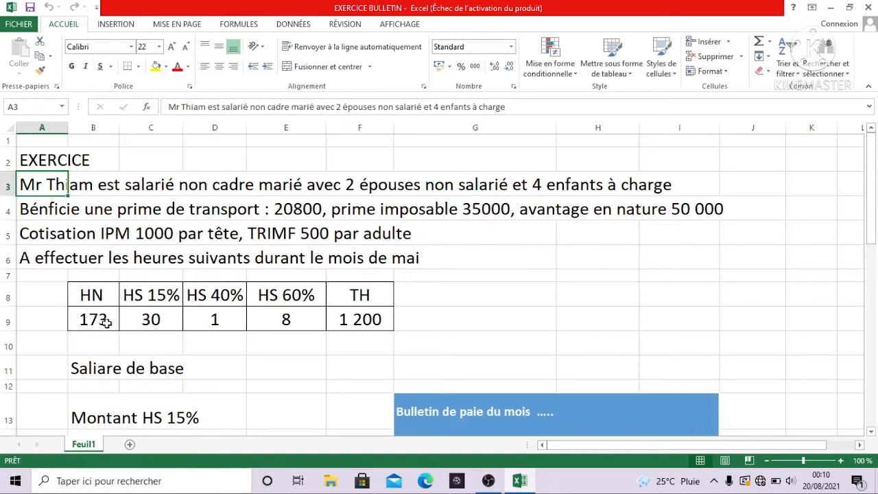
{"action": "left_click_drag", "start_coordinate": [93, 296], "coordinate": [348, 326]}
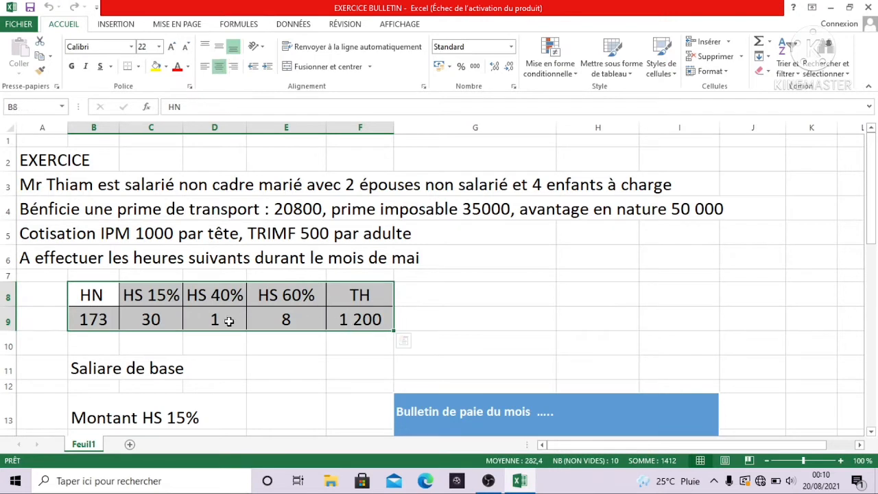
{"action": "left_click", "coordinate": [95, 322]}
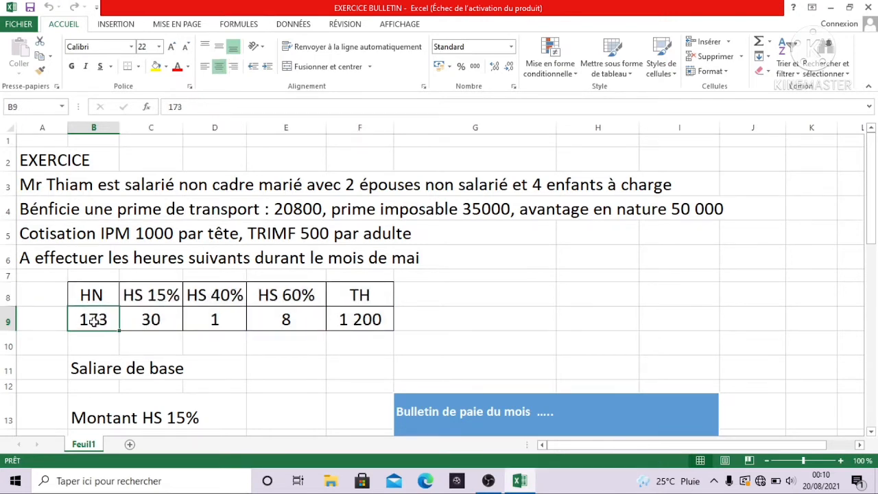
{"action": "left_click", "coordinate": [144, 321]}
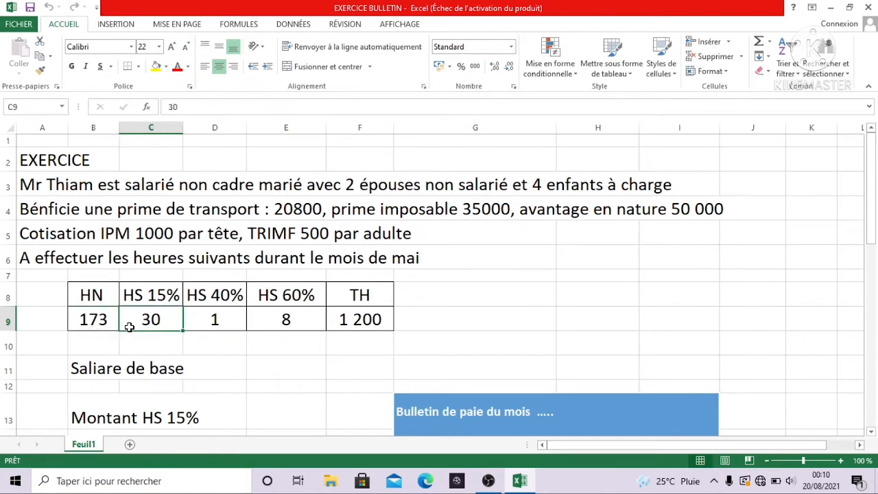
{"action": "left_click", "coordinate": [198, 328]}
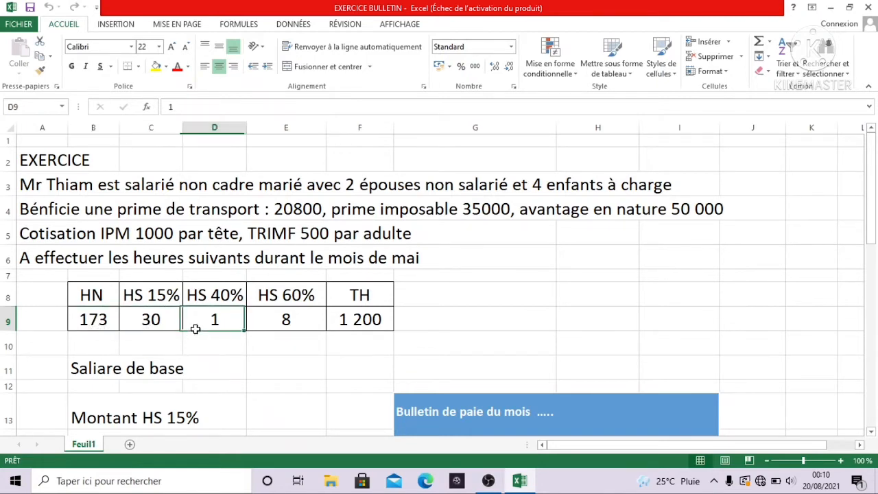
{"action": "left_click", "coordinate": [276, 328]}
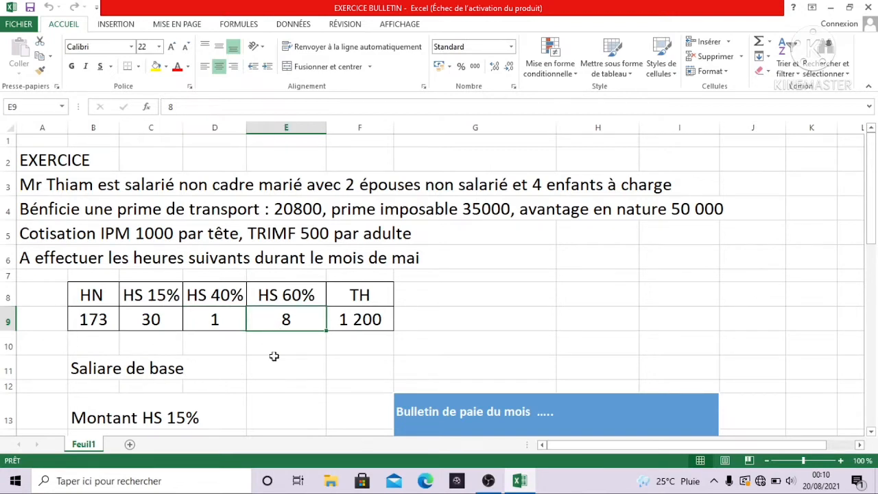
{"action": "left_click", "coordinate": [386, 320]}
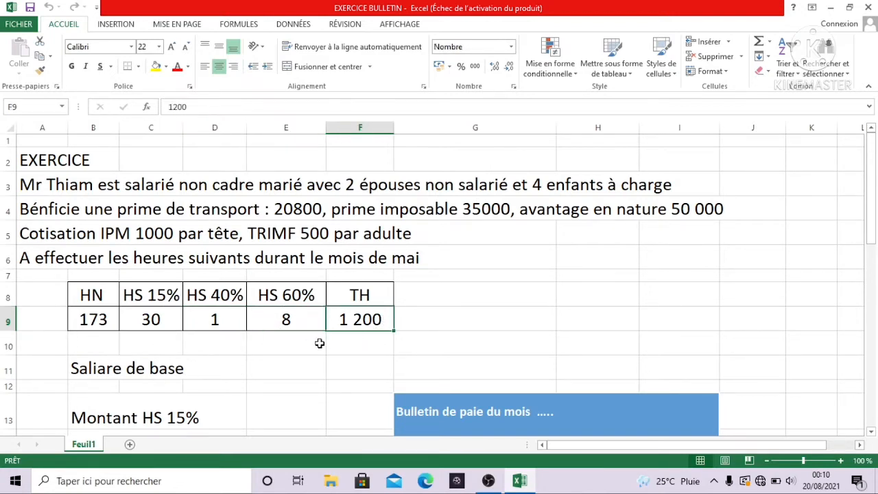
{"action": "left_click", "coordinate": [321, 319]}
{"action": "left_click_drag", "start_coordinate": [320, 319], "coordinate": [361, 324]}
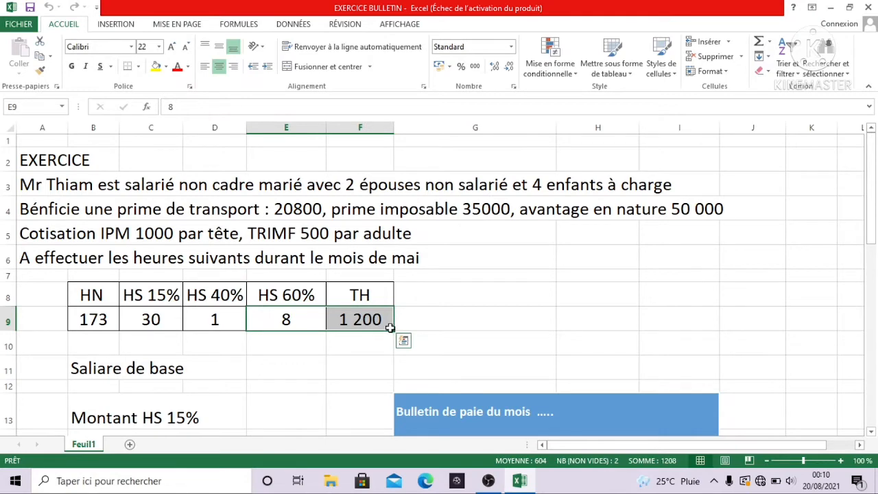
{"action": "left_click", "coordinate": [357, 363]}
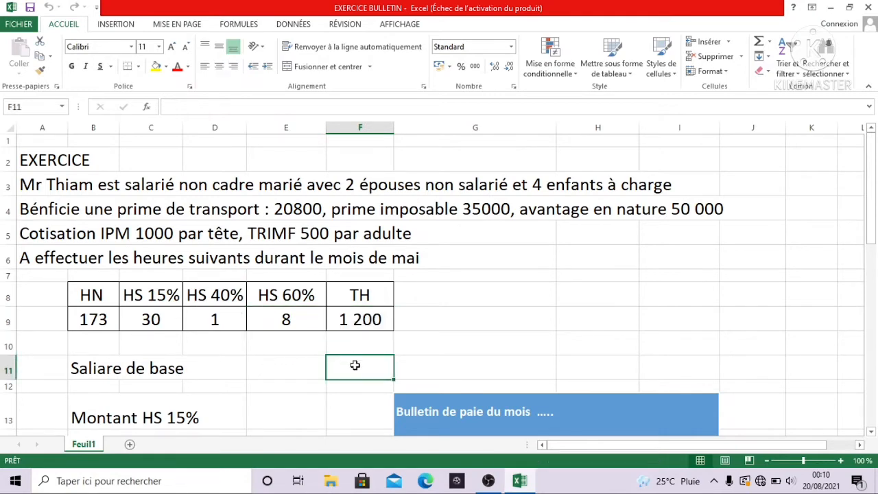
{"action": "scroll", "coordinate": [384, 363], "scroll_direction": "down", "scroll_amount": 1}
{"action": "scroll", "coordinate": [384, 357], "scroll_direction": "down", "scroll_amount": 3}
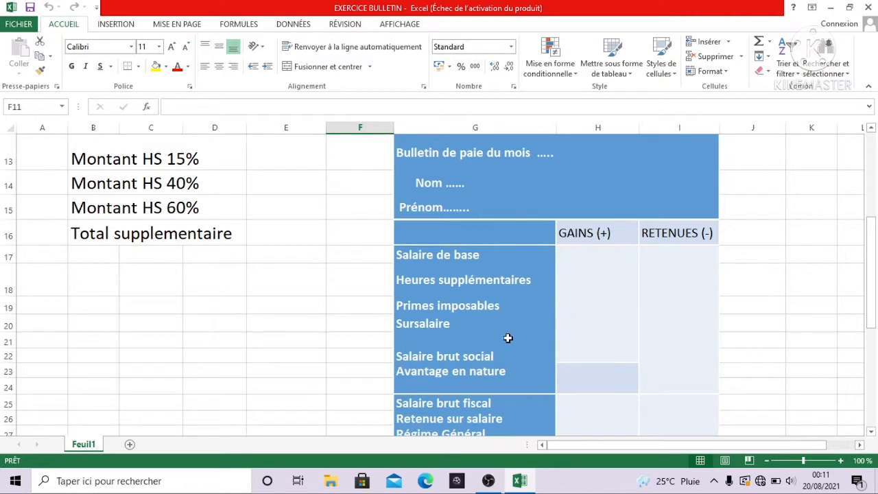
{"action": "scroll", "coordinate": [516, 254], "scroll_direction": "down", "scroll_amount": 1}
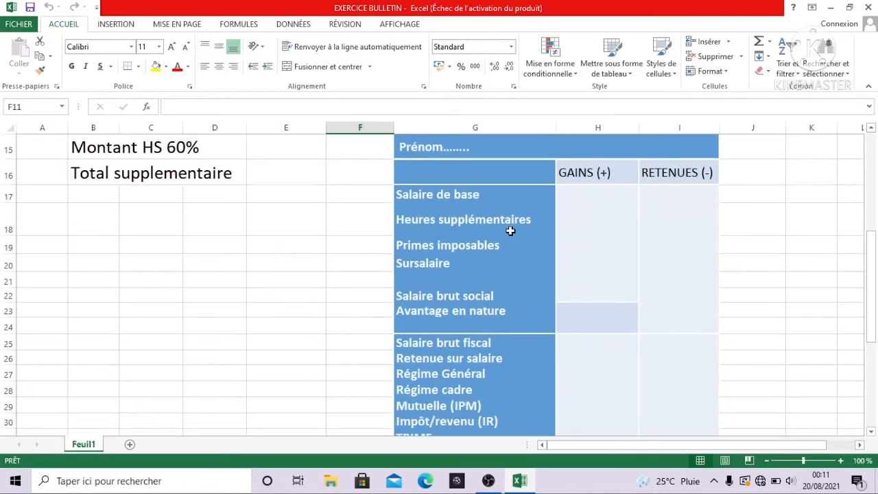
{"action": "scroll", "coordinate": [507, 231], "scroll_direction": "up", "scroll_amount": 1}
{"action": "scroll", "coordinate": [507, 232], "scroll_direction": "up", "scroll_amount": 2}
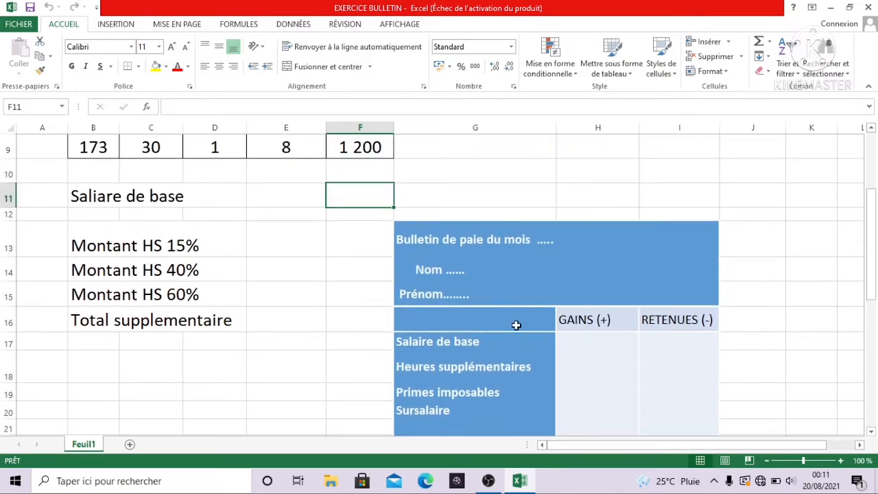
{"action": "scroll", "coordinate": [401, 298], "scroll_direction": "up", "scroll_amount": 1}
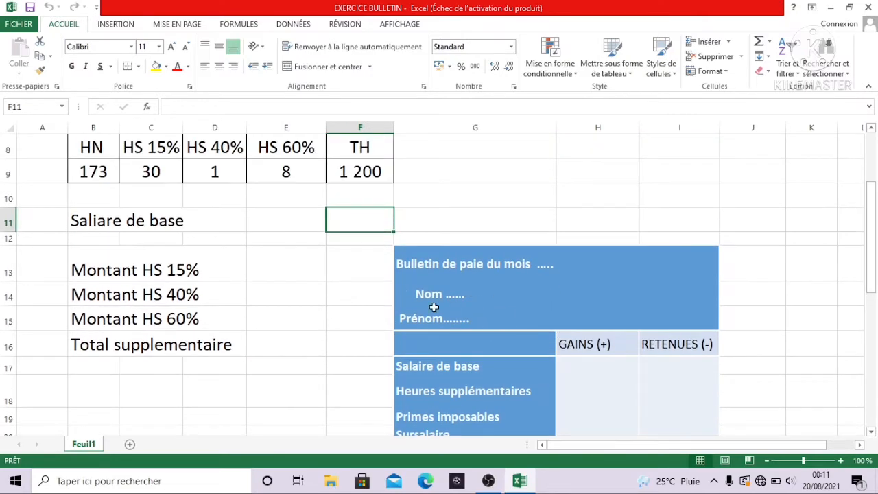
Calculate the base salary in E11 by multiplying normal hours by the hourly rate with =B9*F9.
{"action": "left_click", "coordinate": [296, 229]}
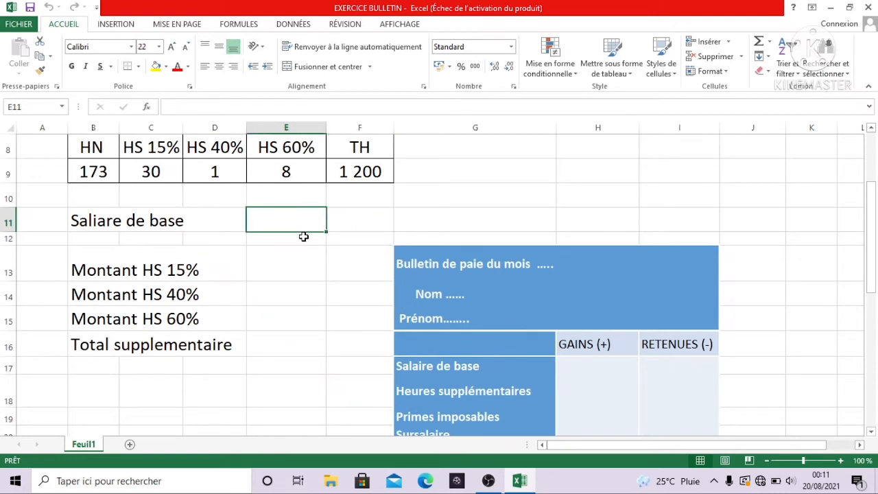
{"action": "type", "text": "="}
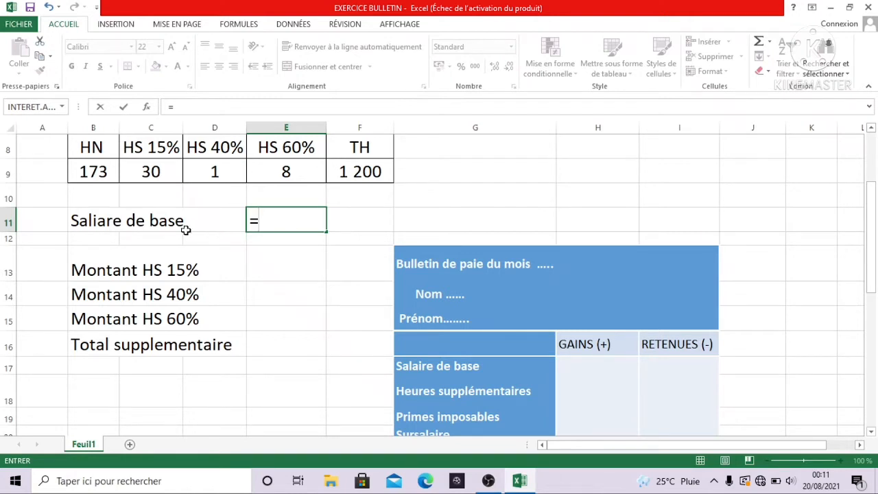
{"action": "left_click", "coordinate": [110, 175]}
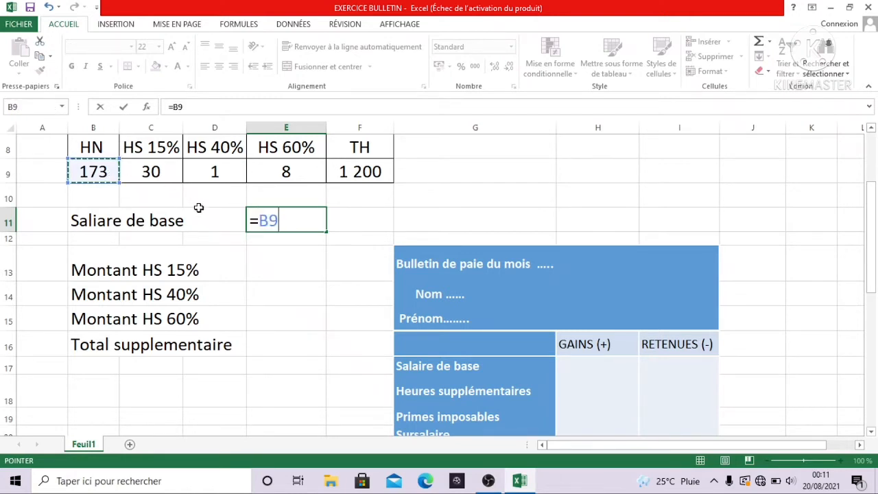
{"action": "type", "text": "*"}
{"action": "left_click", "coordinate": [346, 171]}
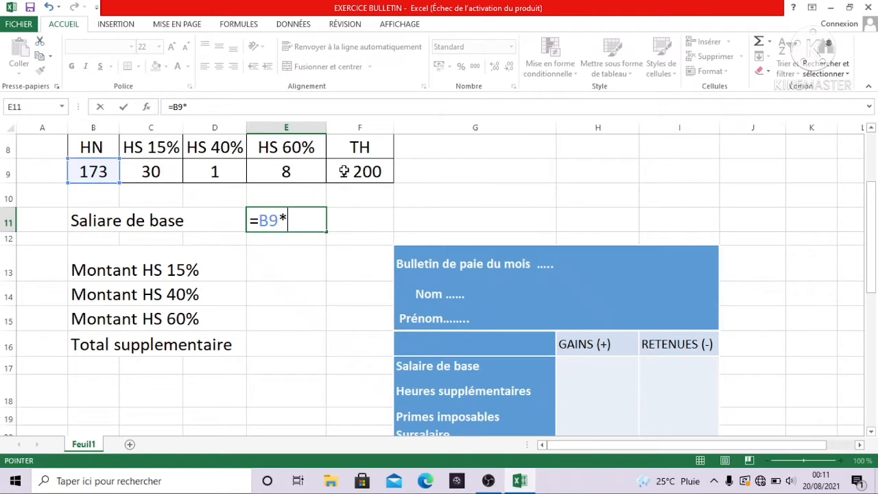
{"action": "key", "text": "Return"}
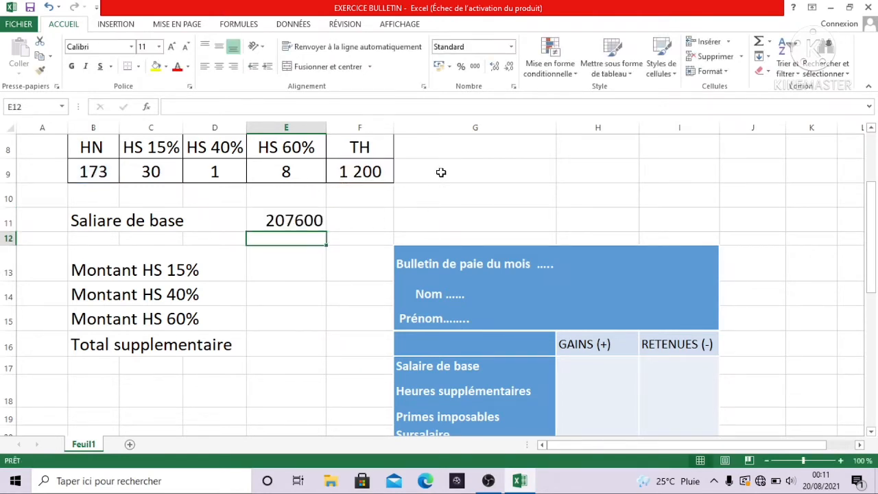
Enter the 15% overtime coefficient 1,15 in G9, beside the hours table.
{"action": "left_click", "coordinate": [288, 269]}
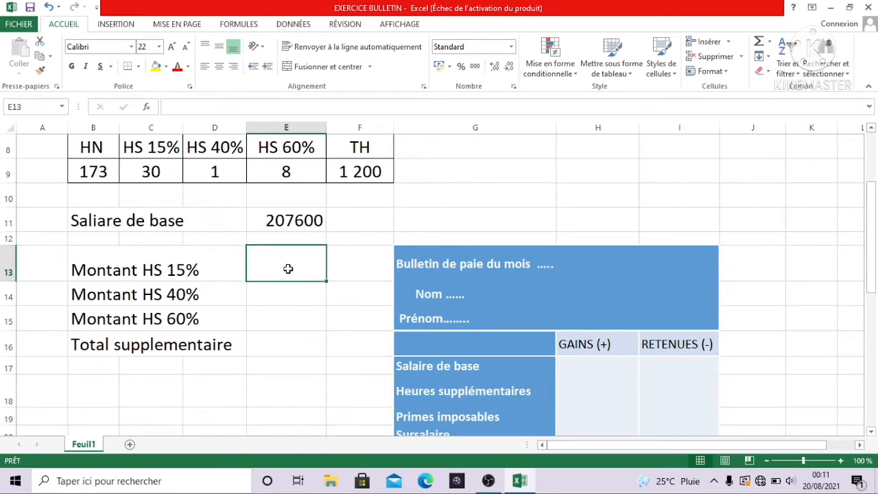
{"action": "left_click", "coordinate": [452, 179]}
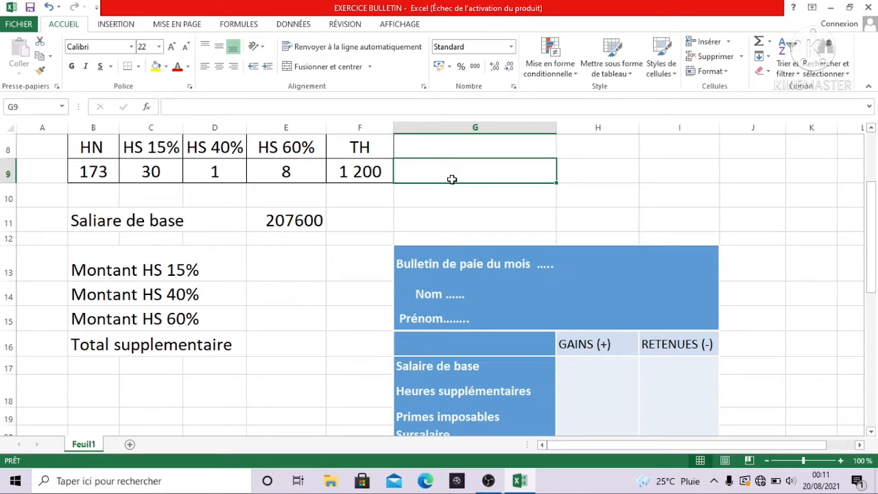
{"action": "type", "text": "1?&"}
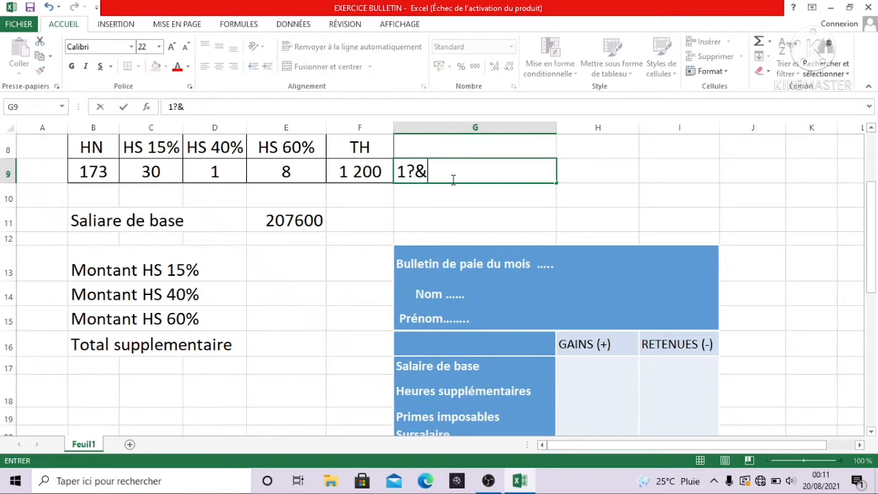
{"action": "type", "text": "("}
{"action": "key", "text": "BackSpace"}
{"action": "key", "text": "BackSpace"}
{"action": "type", "text": "15"}
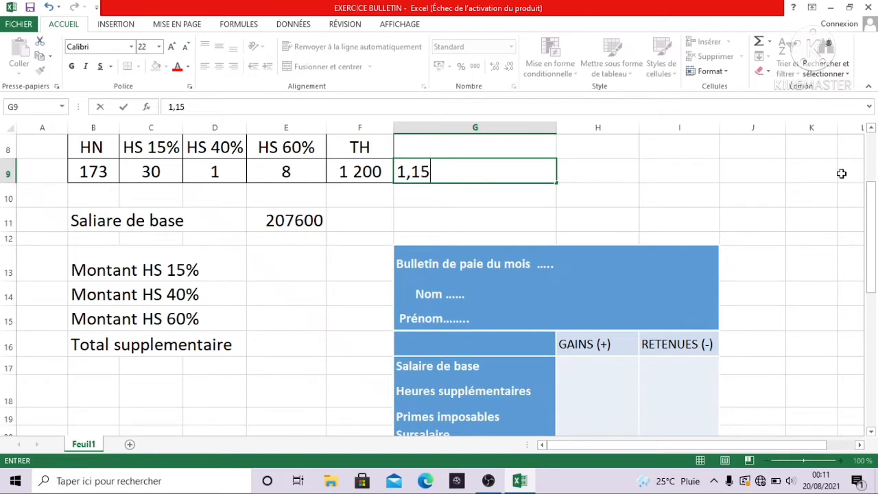
Enter the 40% and 60% overtime coefficients, 1,4 in H9 and 1,6 in I9.
{"action": "left_click", "coordinate": [619, 178]}
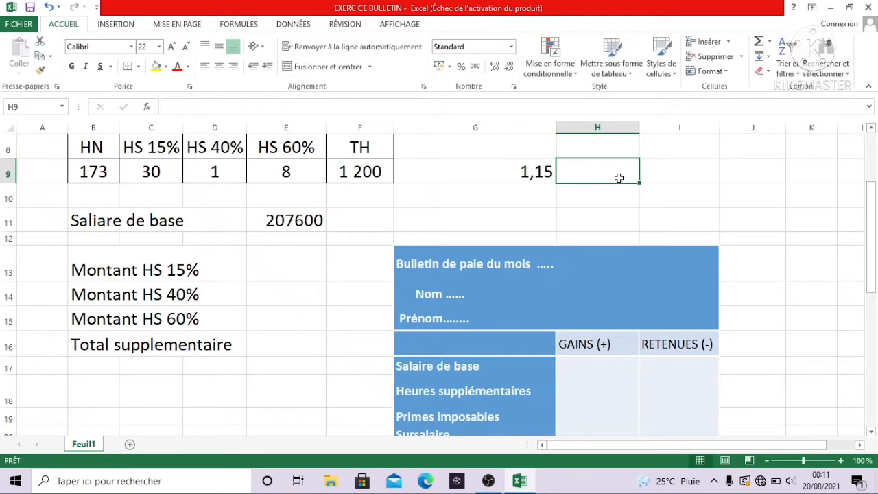
{"action": "type", "text": "1"}
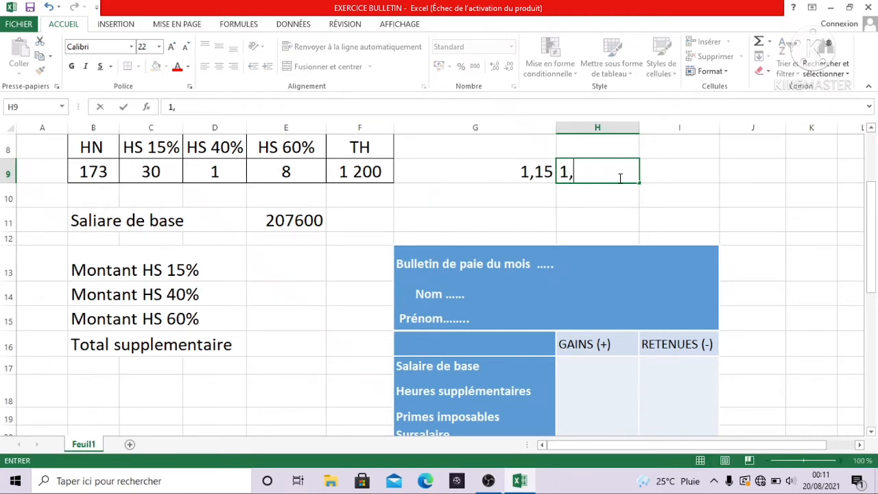
{"action": "type", "text": ",4"}
{"action": "left_click", "coordinate": [707, 169]}
{"action": "type", "text": "1"}
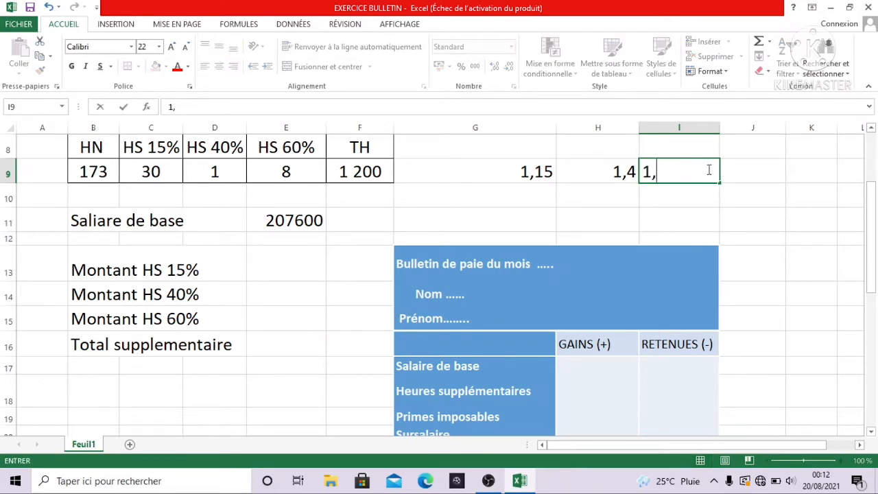
{"action": "type", "text": ",6"}
{"action": "left_click", "coordinate": [622, 222]}
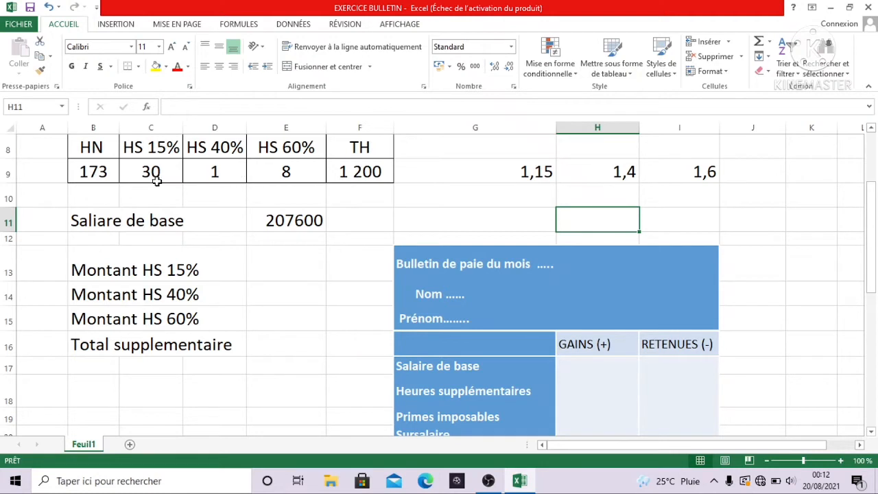
Examine how the overtime hours and hourly rate in row 9 relate to the coefficients in G9:I9.
{"action": "scroll", "coordinate": [165, 169], "scroll_direction": "up", "scroll_amount": 1}
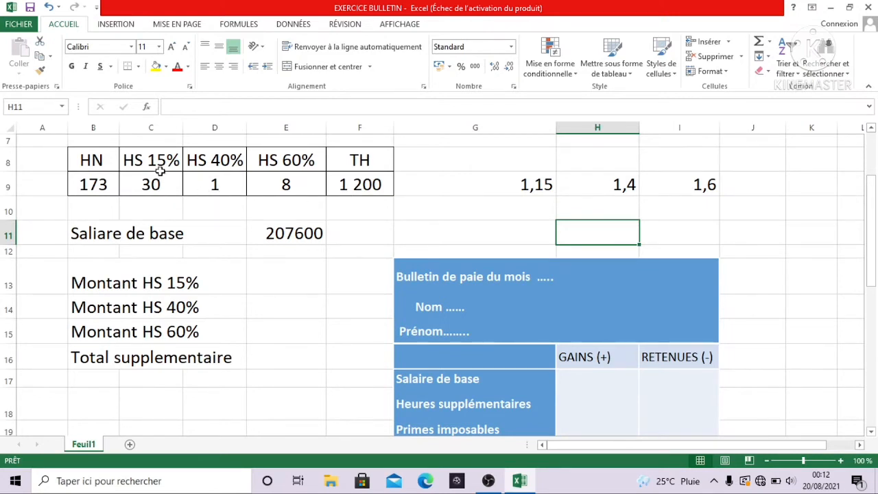
{"action": "left_click", "coordinate": [345, 185]}
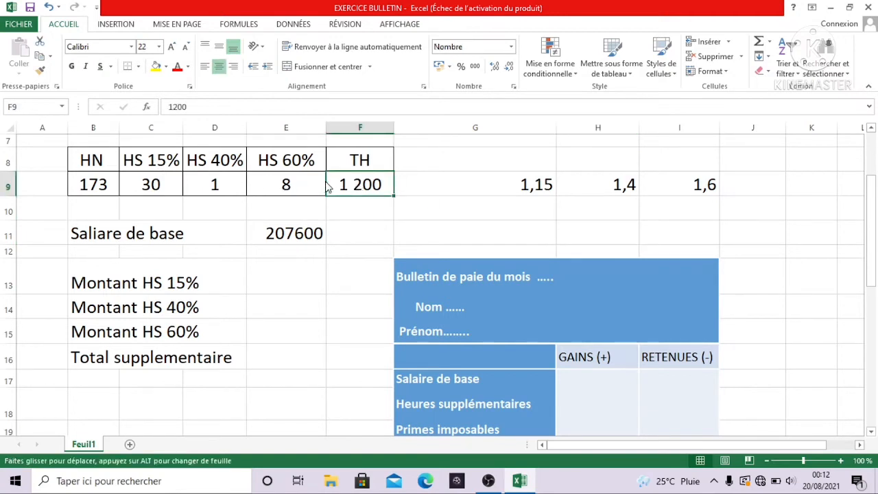
{"action": "left_click_drag", "start_coordinate": [308, 181], "coordinate": [350, 182]}
{"action": "left_click", "coordinate": [350, 182]}
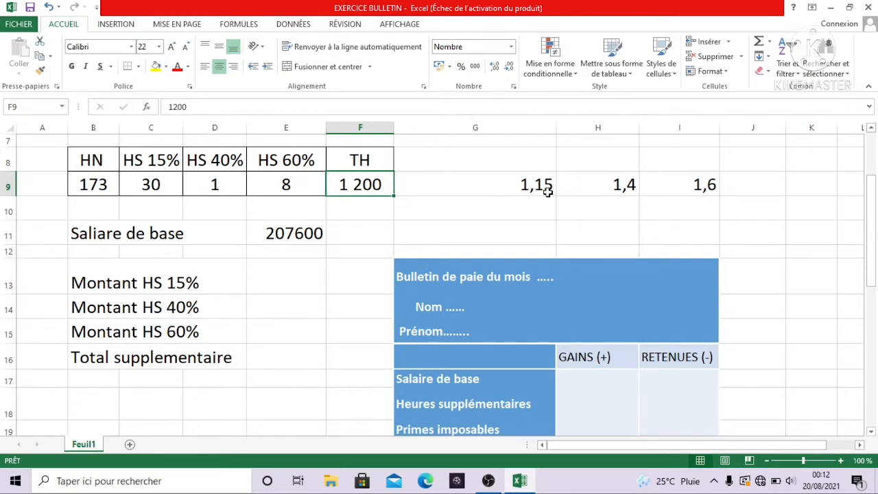
{"action": "left_click", "coordinate": [598, 191]}
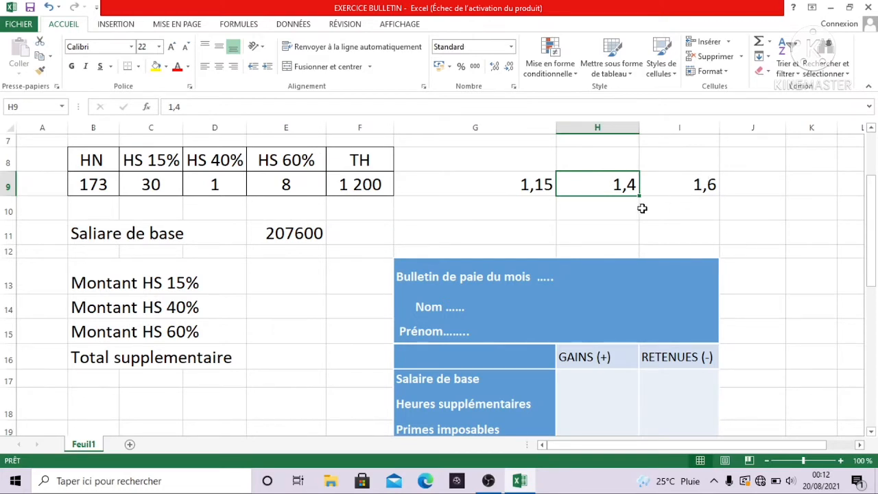
{"action": "left_click", "coordinate": [510, 223]}
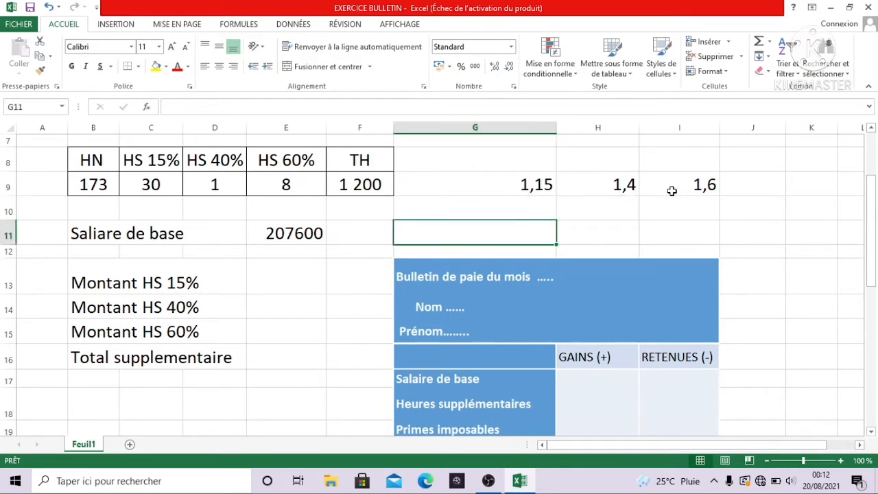
Calculate the 15% overtime amount in E13 from hourly rate, coefficient and hours with =F9*G9*C9.
{"action": "left_click", "coordinate": [306, 273]}
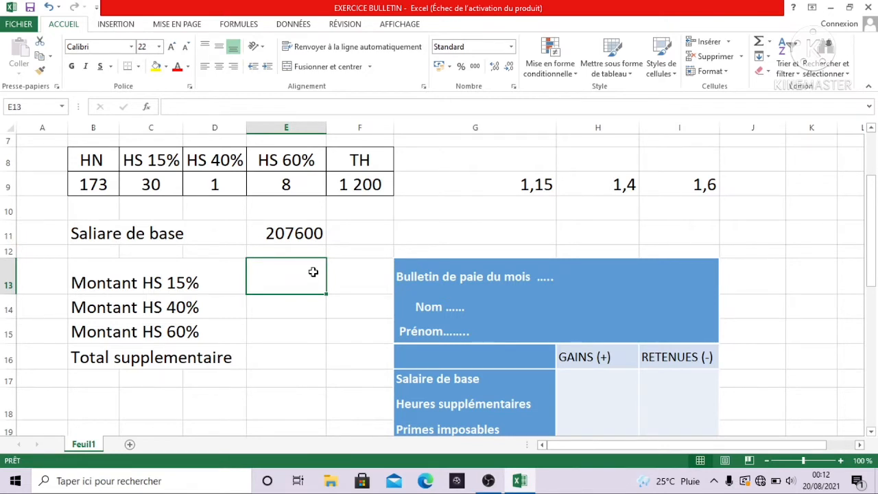
{"action": "type", "text": "="}
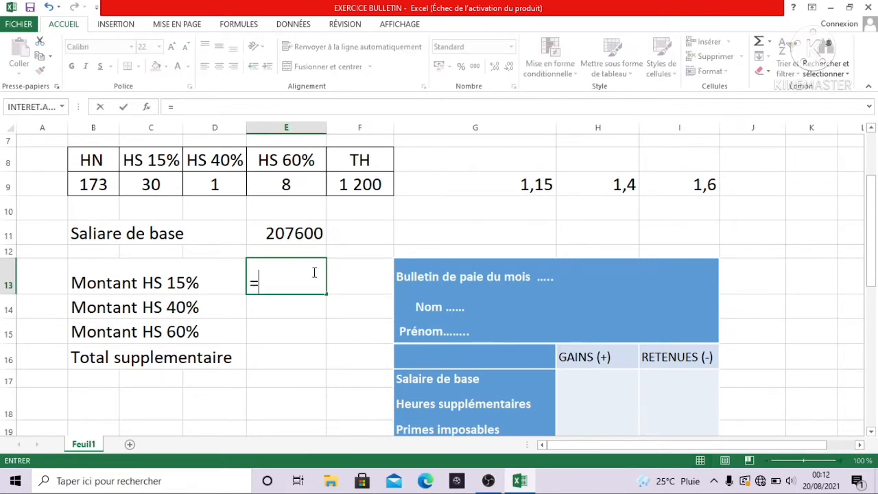
{"action": "left_click", "coordinate": [362, 195]}
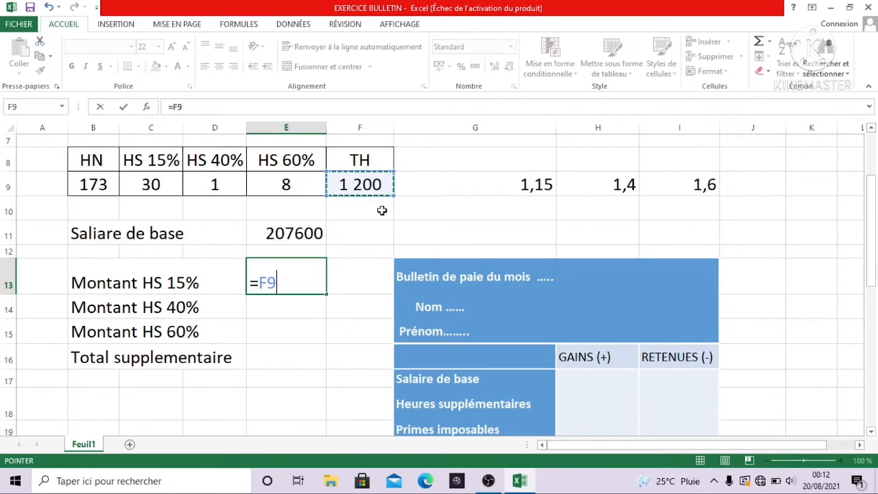
{"action": "type", "text": "*"}
{"action": "left_click", "coordinate": [498, 194]}
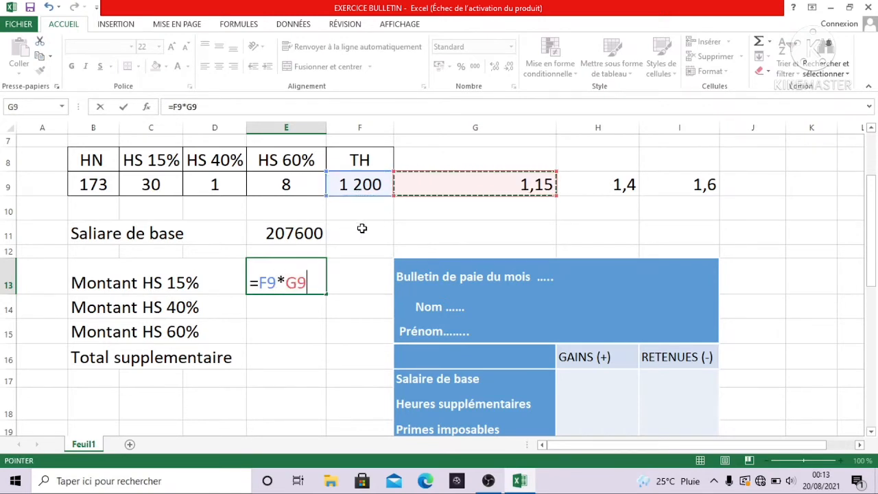
{"action": "type", "text": "*"}
{"action": "left_click", "coordinate": [169, 196]}
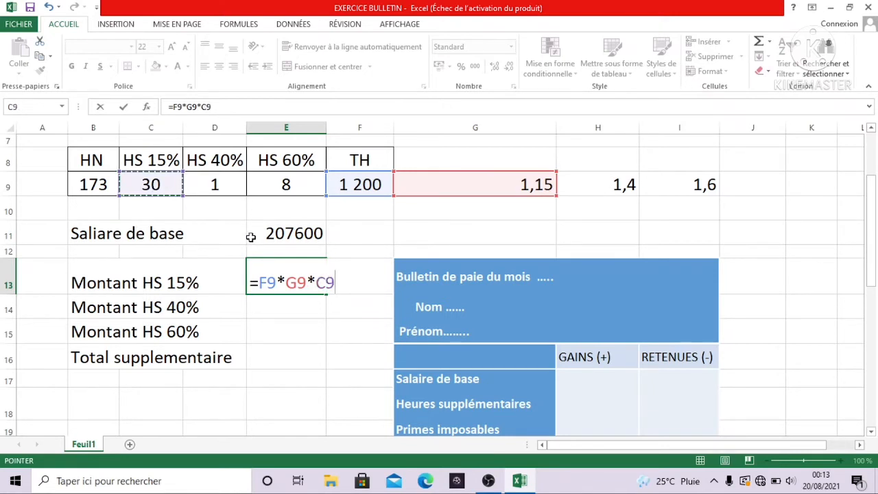
{"action": "key", "text": "Return"}
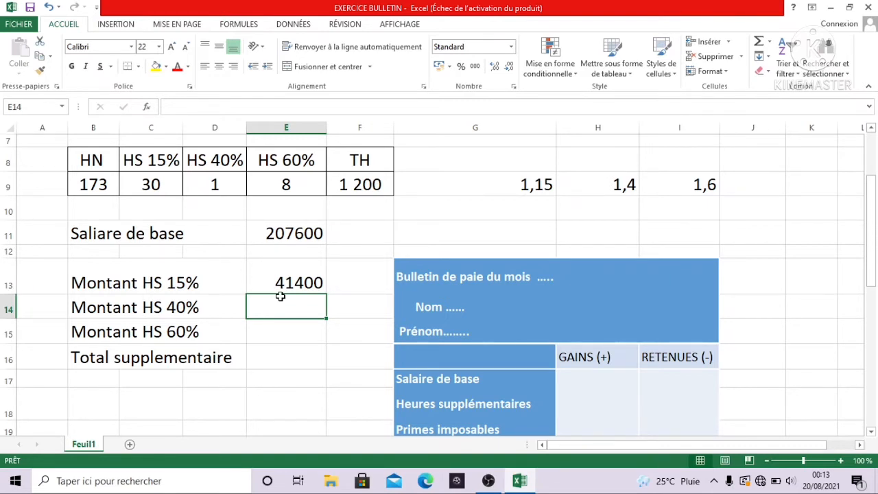
Calculate the 40% overtime amount in E14 from hourly rate, coefficient and hours with =F9*H9*D9.
{"action": "type", "text": "="}
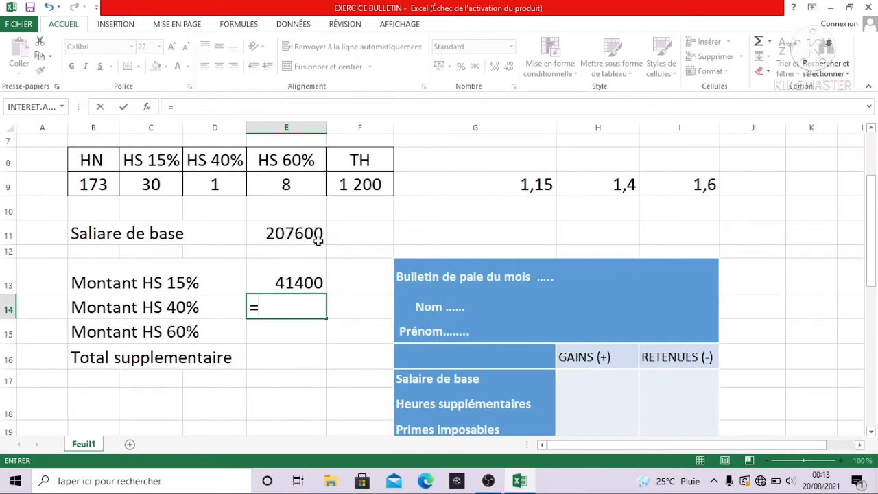
{"action": "left_click", "coordinate": [349, 191]}
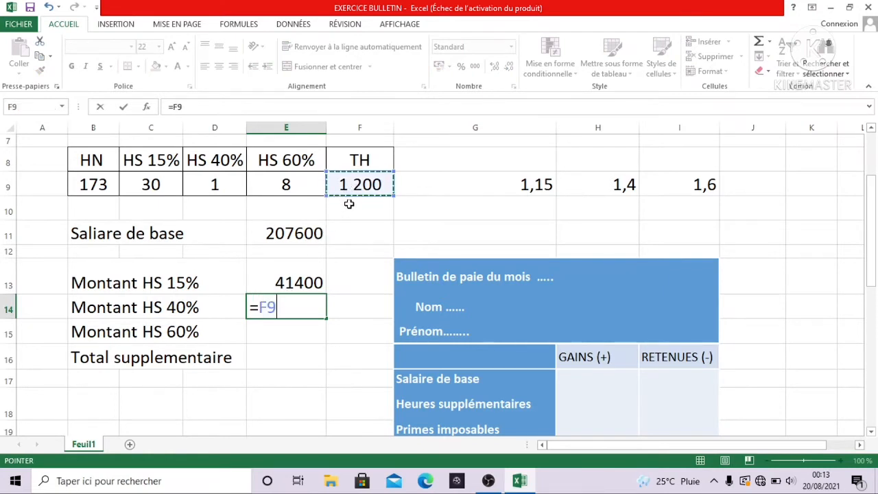
{"action": "type", "text": "*"}
{"action": "left_click", "coordinate": [609, 193]}
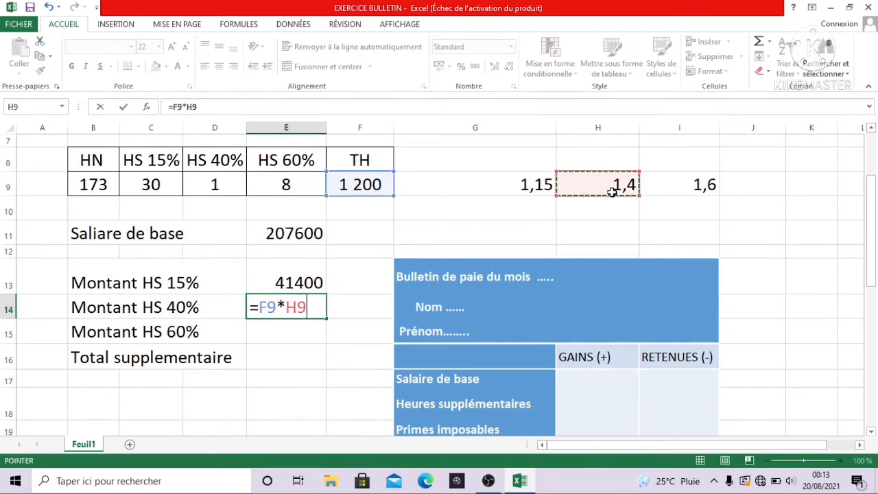
{"action": "type", "text": "*"}
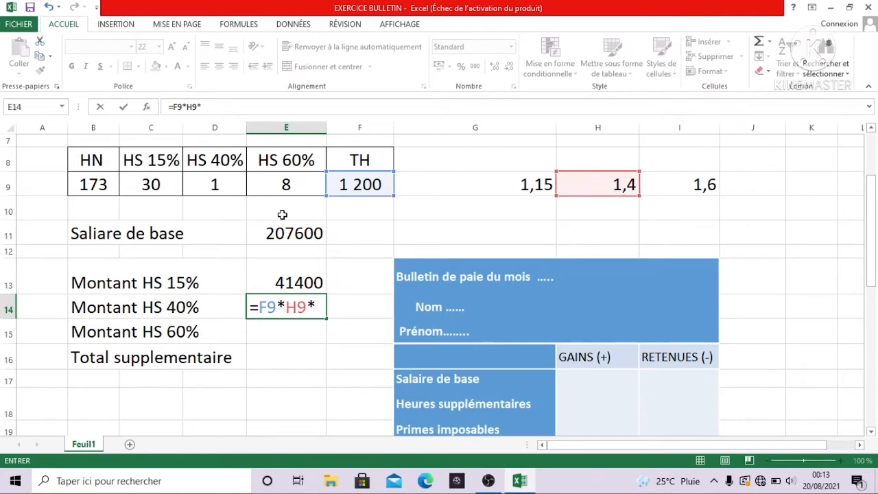
{"action": "left_click", "coordinate": [203, 188]}
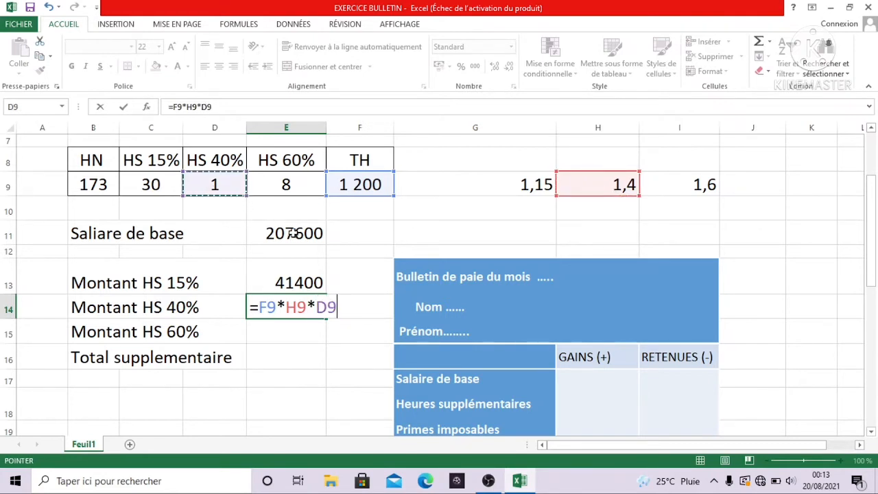
{"action": "key", "text": "Return"}
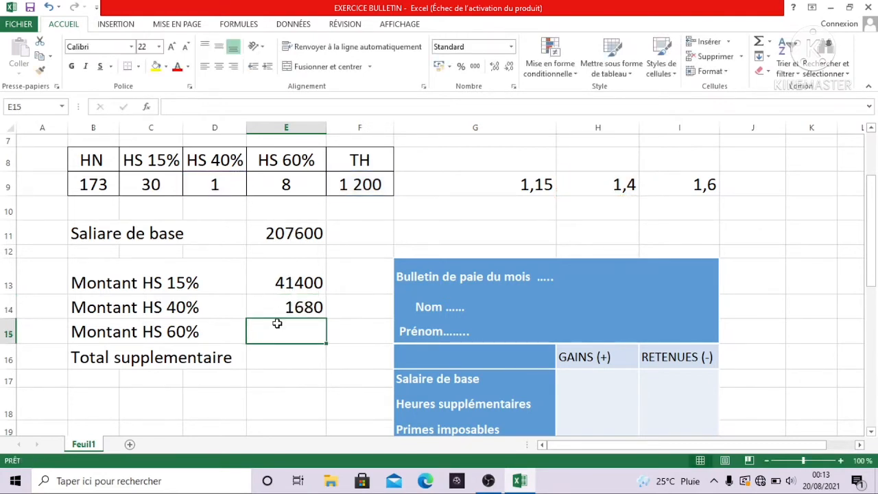
Calculate the 60% overtime amount in E15 from hourly rate, coefficient and hours with =F9*I9*E9.
{"action": "type", "text": "="}
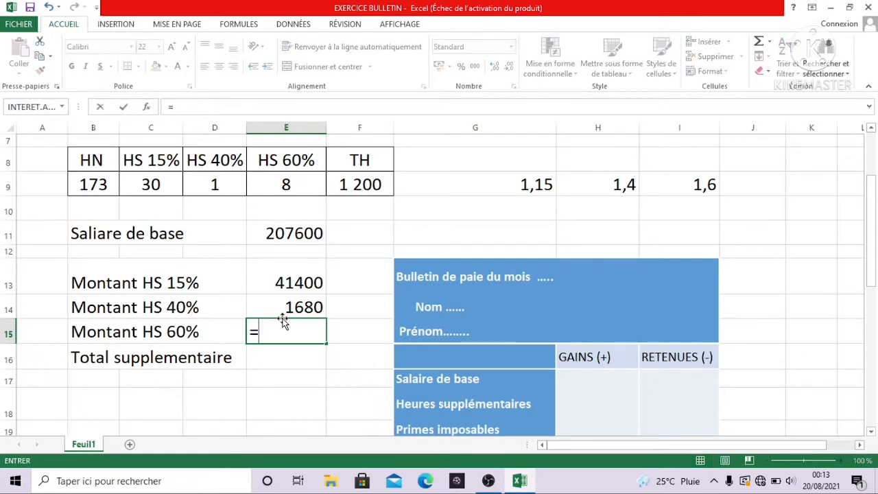
{"action": "left_click", "coordinate": [370, 184]}
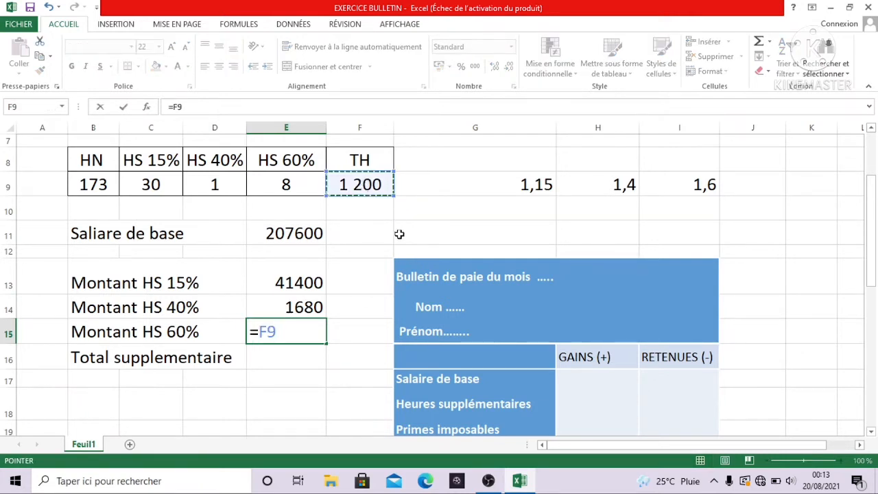
{"action": "type", "text": "*"}
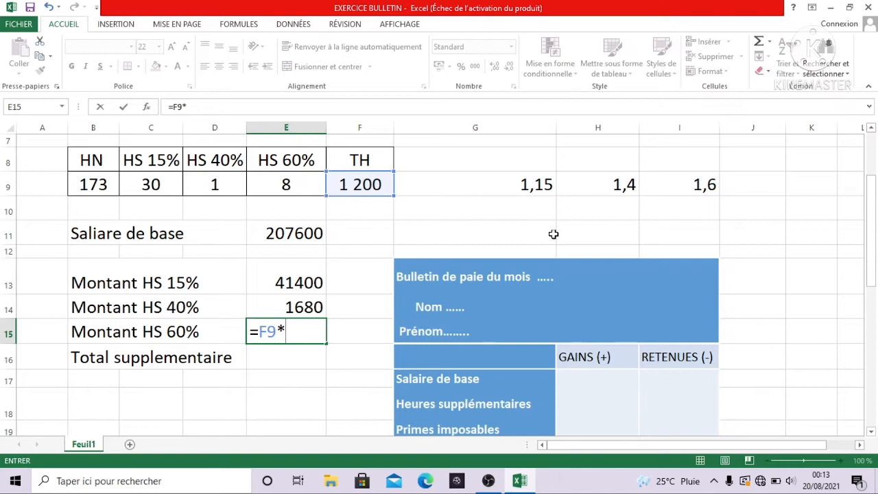
{"action": "left_click", "coordinate": [712, 191]}
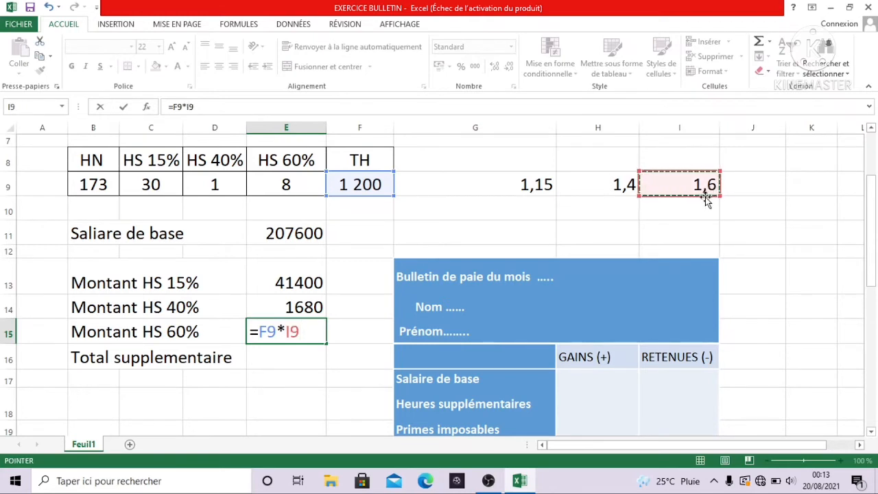
{"action": "type", "text": "*"}
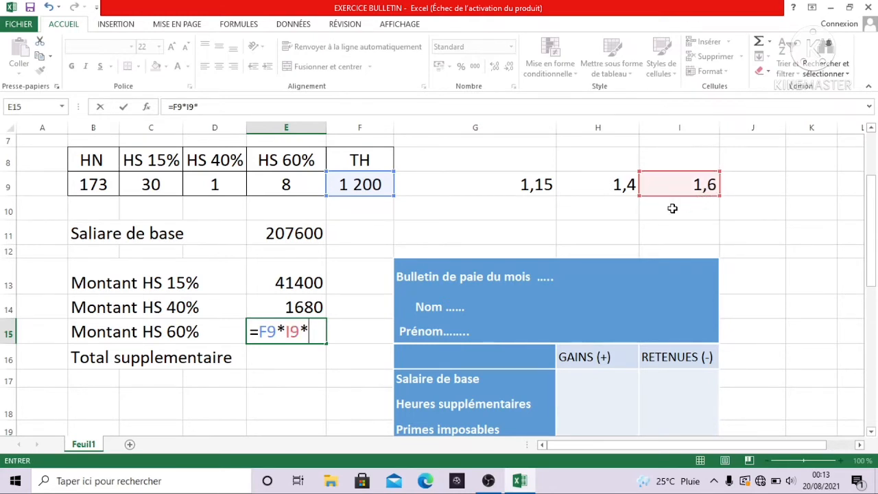
{"action": "left_click", "coordinate": [305, 183]}
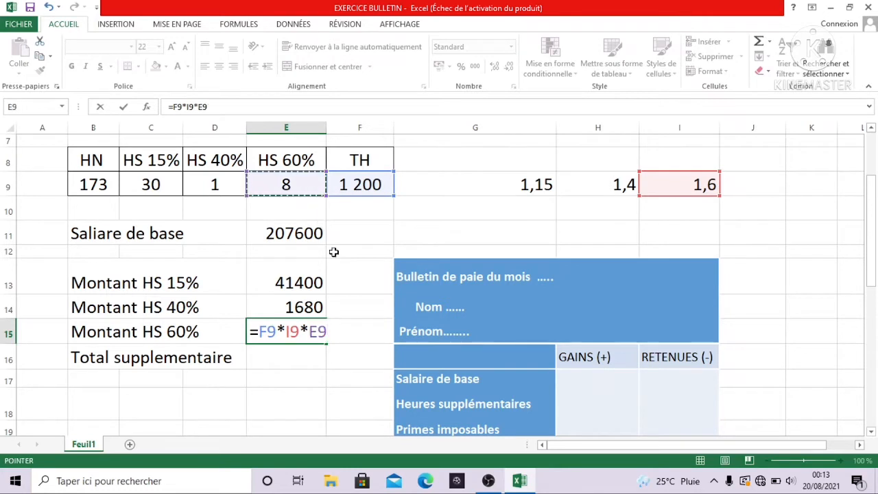
{"action": "key", "text": "Return"}
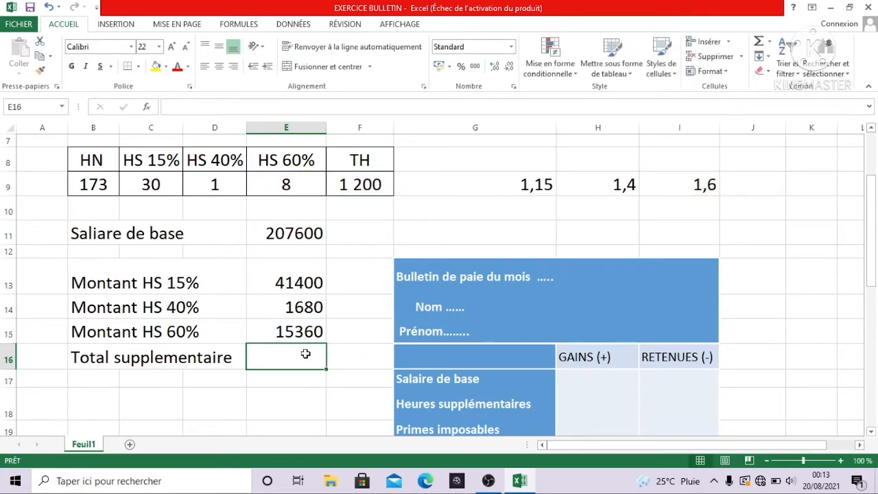
Total the three overtime amounts in E16, beside Total supplementaire, with =E13+E14+E15.
{"action": "type", "text": "="}
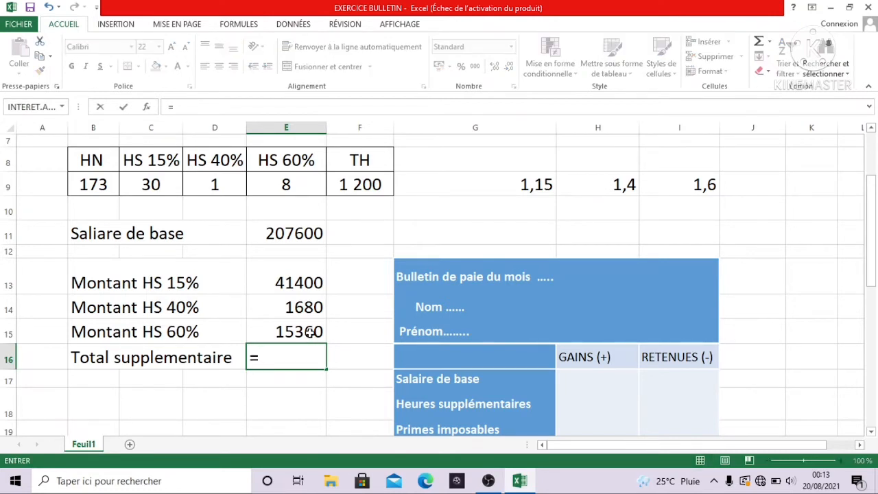
{"action": "left_click", "coordinate": [292, 283]}
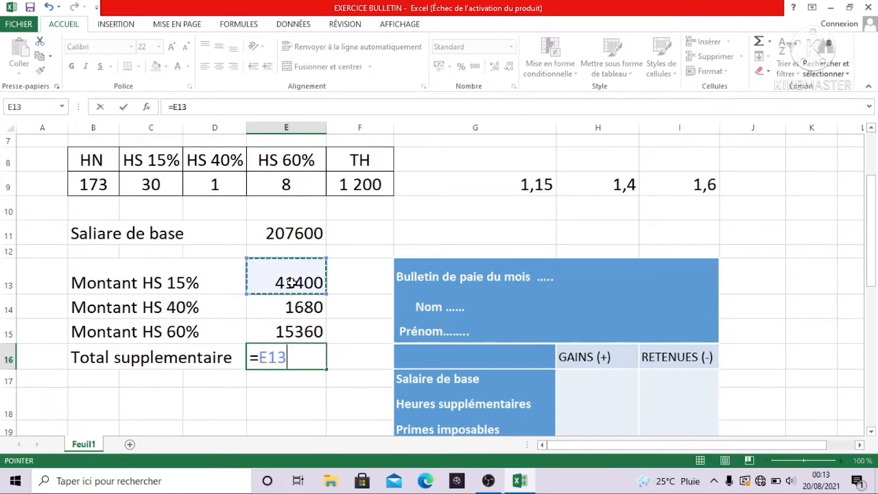
{"action": "type", "text": "+"}
{"action": "left_click", "coordinate": [310, 307]}
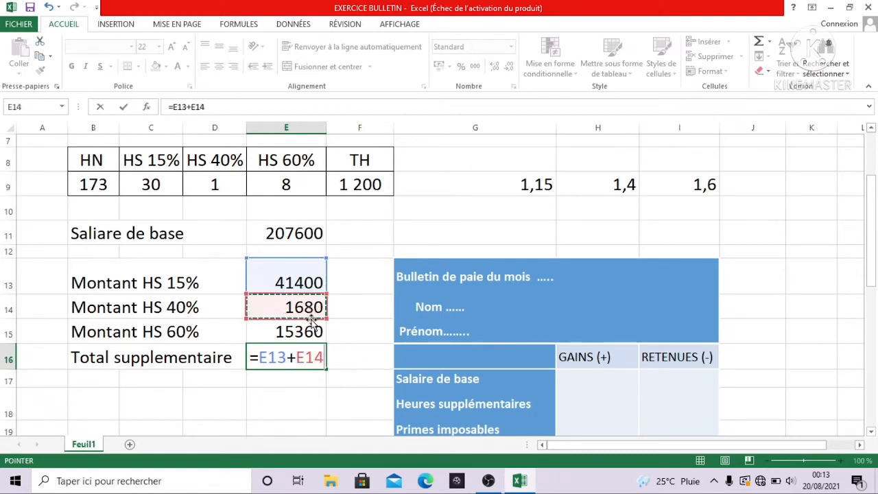
{"action": "type", "text": "+"}
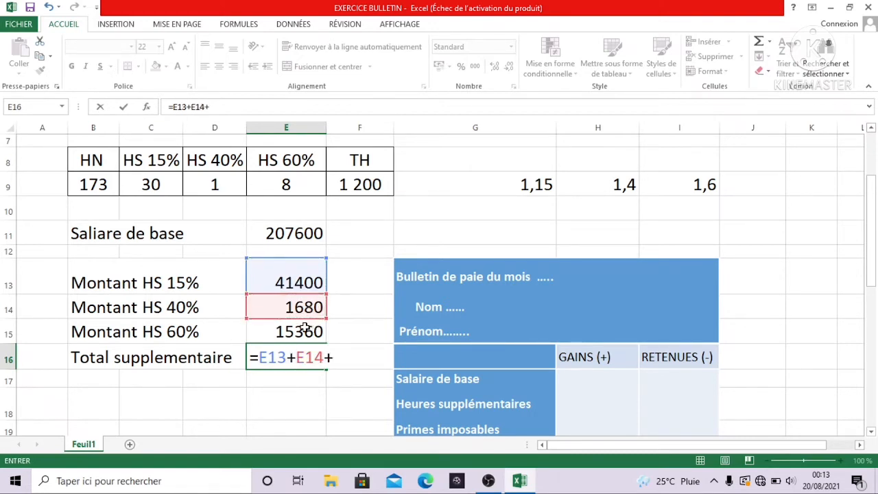
{"action": "left_click", "coordinate": [310, 328]}
{"action": "key", "text": "Return"}
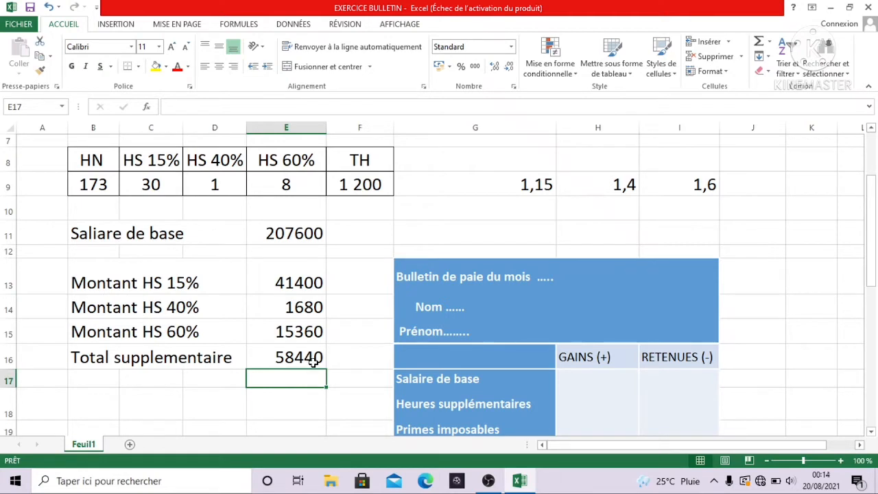
Fill in the payslip's GAINS column with 207600 for Salaire de base in H17 and 58440 for Heures supplémentaires in H18.
{"action": "scroll", "coordinate": [330, 361], "scroll_direction": "down", "scroll_amount": 1}
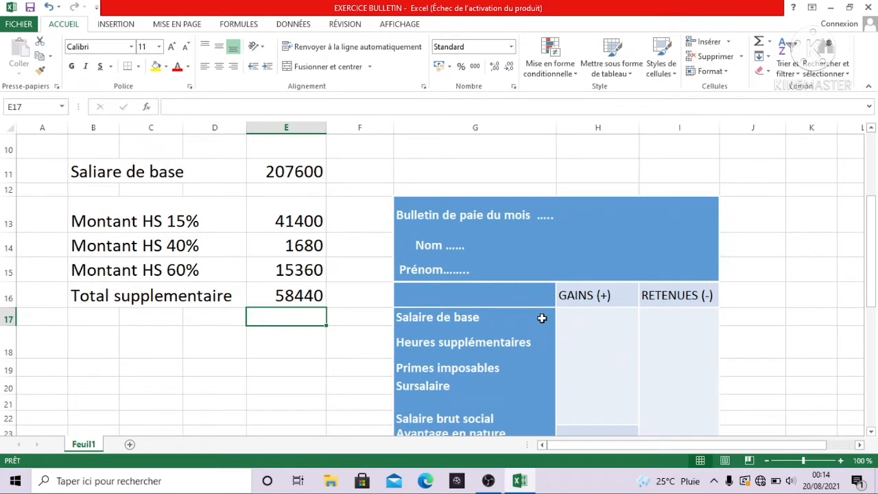
{"action": "scroll", "coordinate": [542, 318], "scroll_direction": "down", "scroll_amount": 1}
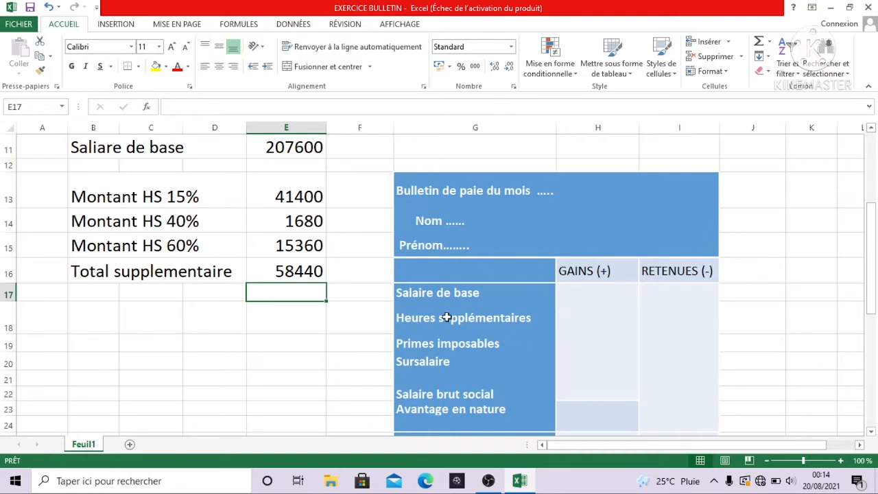
{"action": "left_click", "coordinate": [587, 293]}
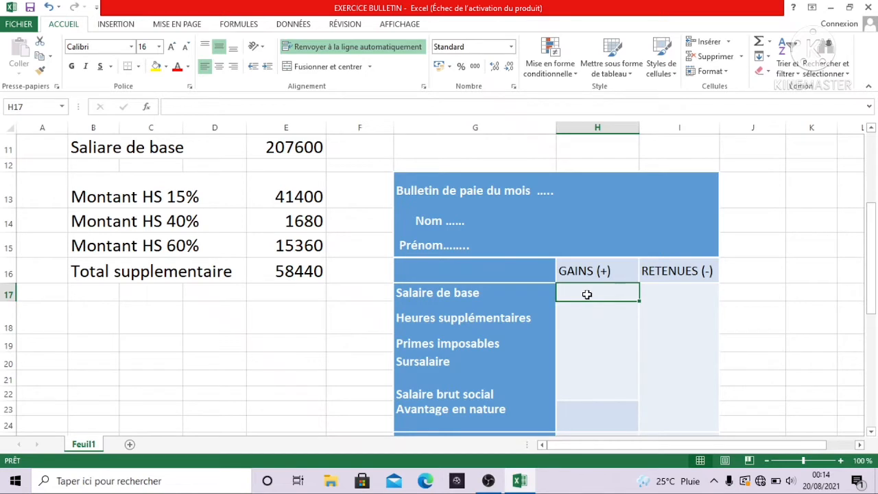
{"action": "type", "text": "20"}
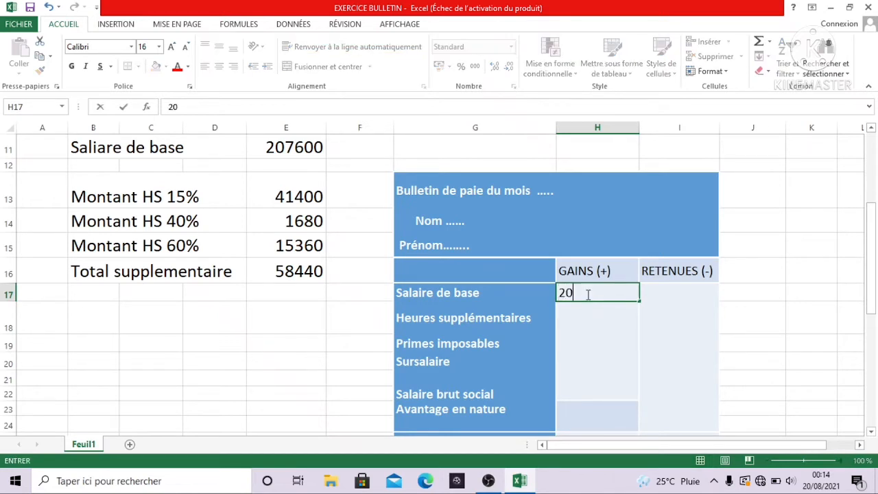
{"action": "type", "text": "7600"}
{"action": "left_click", "coordinate": [585, 319]}
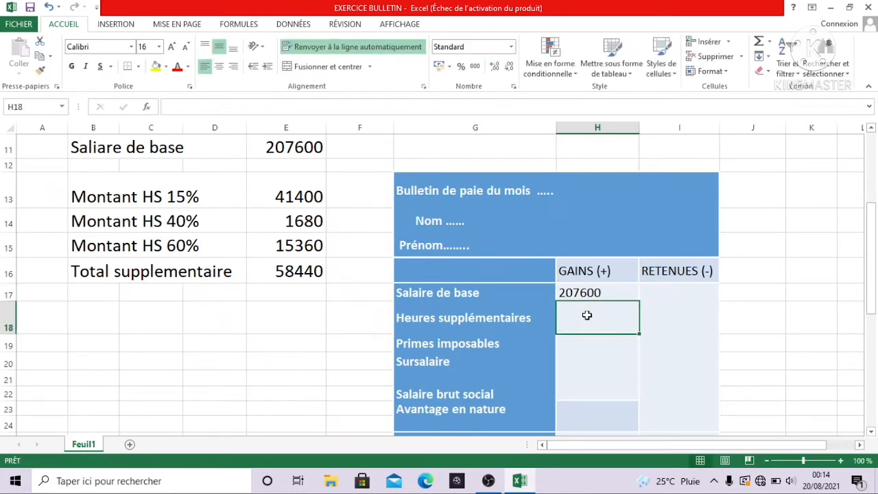
{"action": "type", "text": "58"}
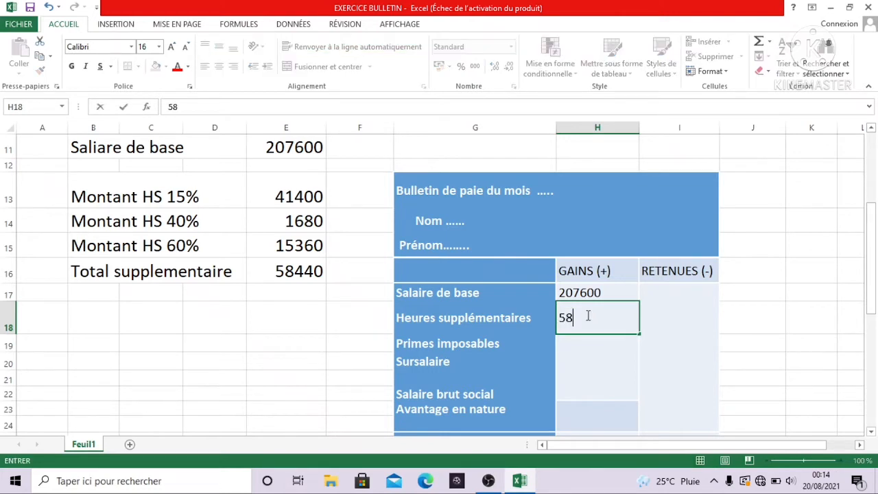
{"action": "type", "text": "440"}
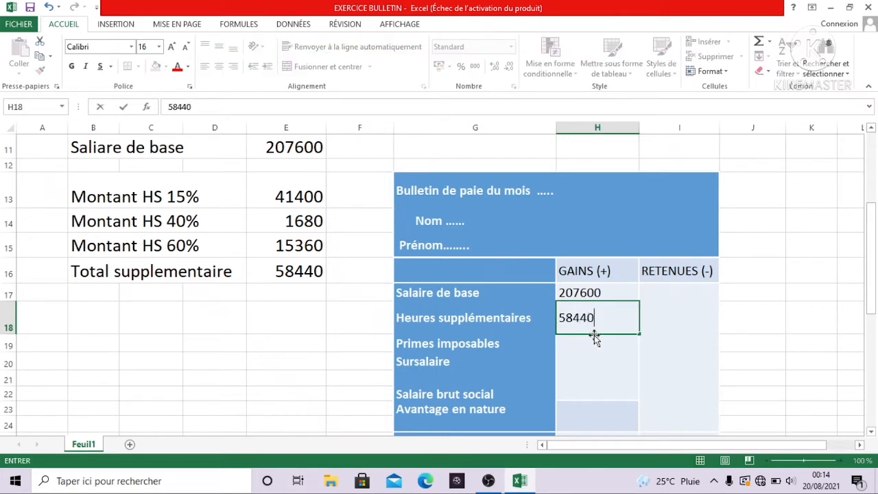
{"action": "left_click", "coordinate": [592, 343]}
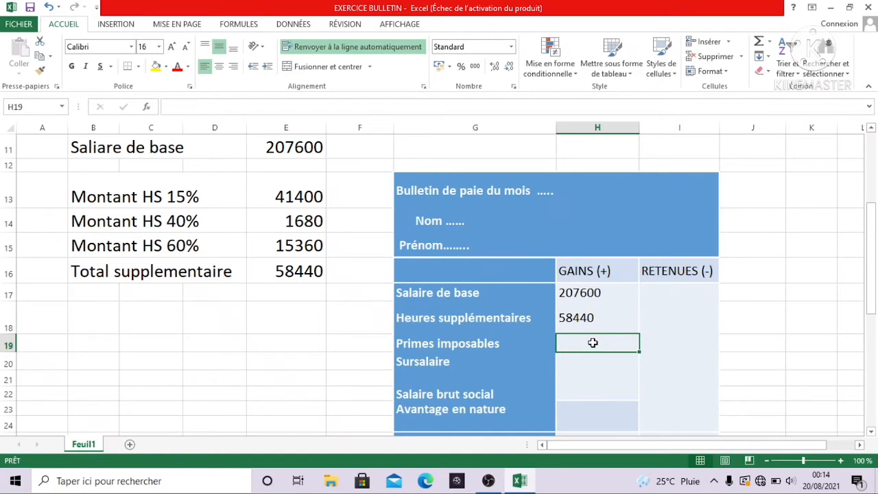
Enter the taxable bonus of 35000 from the exercise data for Primes imposables in H19 of the GAINS column.
{"action": "scroll", "coordinate": [593, 342], "scroll_direction": "up", "scroll_amount": 3}
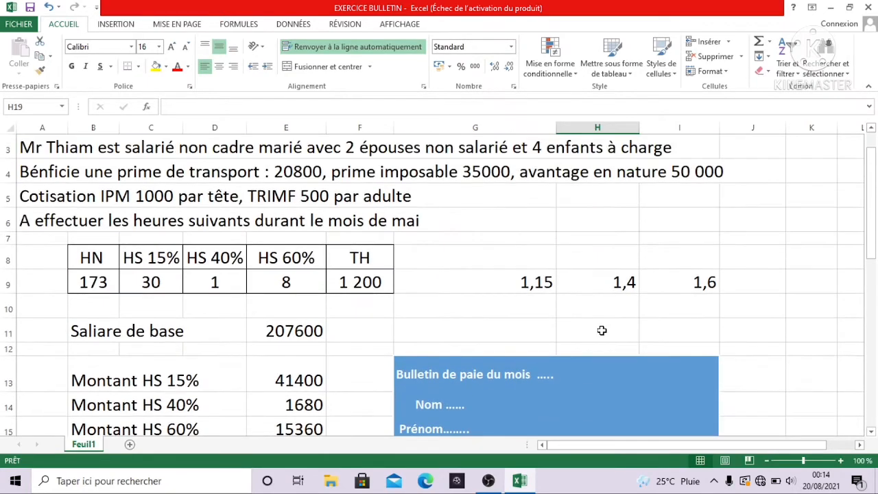
{"action": "scroll", "coordinate": [601, 331], "scroll_direction": "up", "scroll_amount": 1}
{"action": "left_click", "coordinate": [350, 196]}
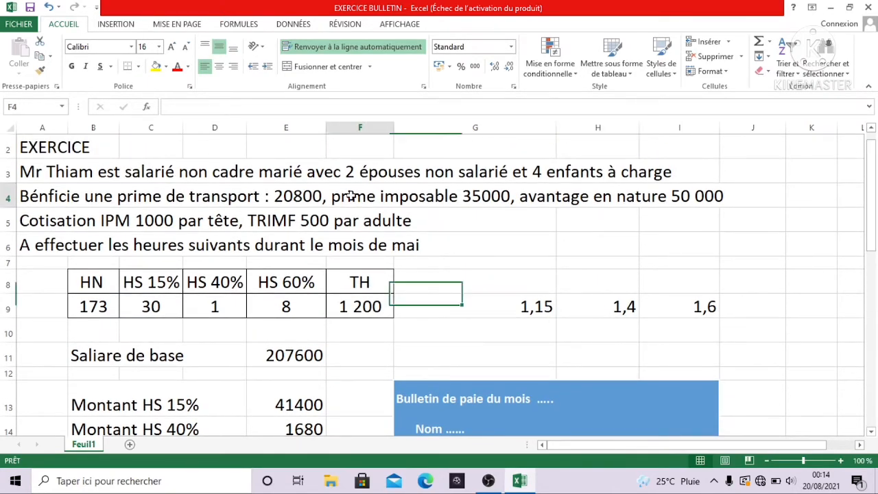
{"action": "left_click_drag", "start_coordinate": [349, 196], "coordinate": [419, 194]}
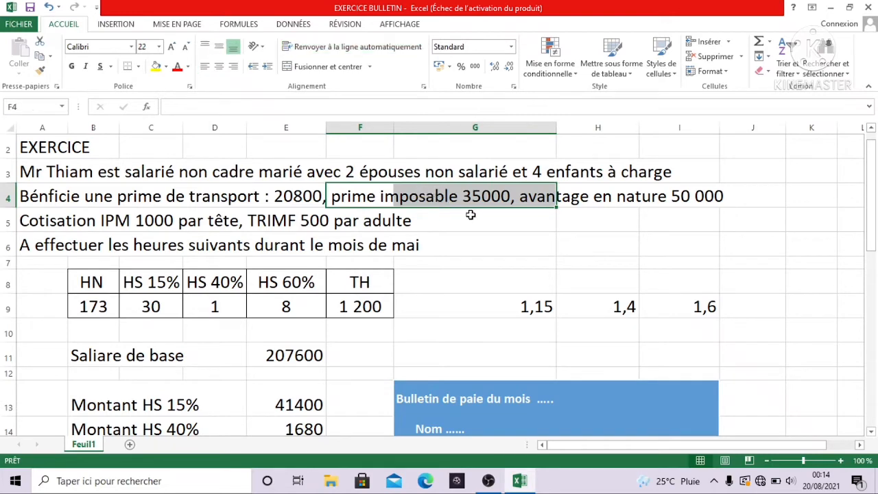
{"action": "scroll", "coordinate": [501, 251], "scroll_direction": "down", "scroll_amount": 3}
{"action": "scroll", "coordinate": [500, 250], "scroll_direction": "down", "scroll_amount": 1}
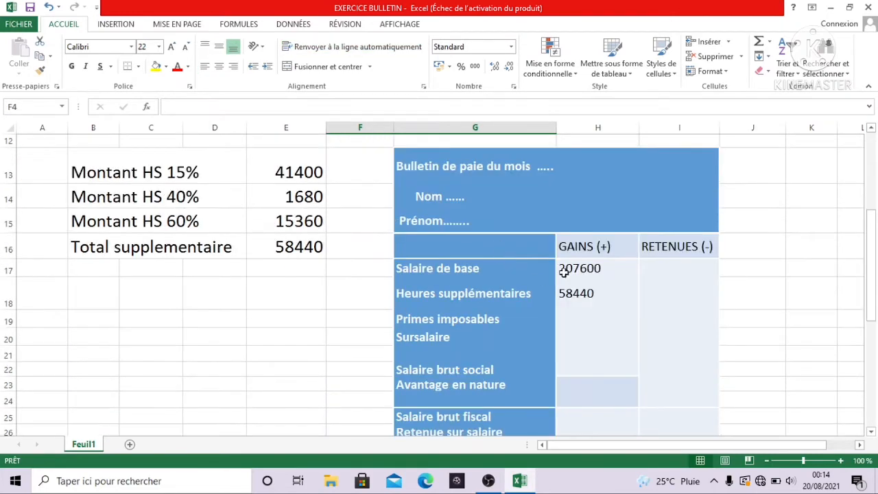
{"action": "left_click", "coordinate": [581, 320]}
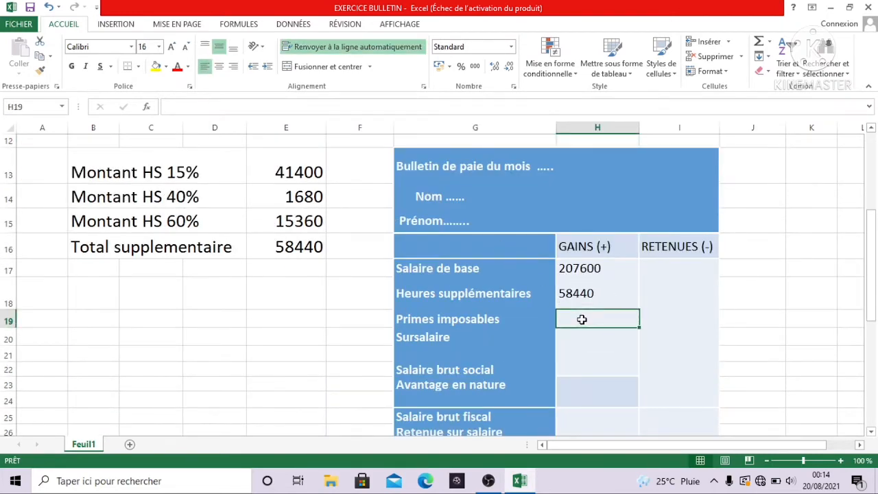
{"action": "type", "text": "35"}
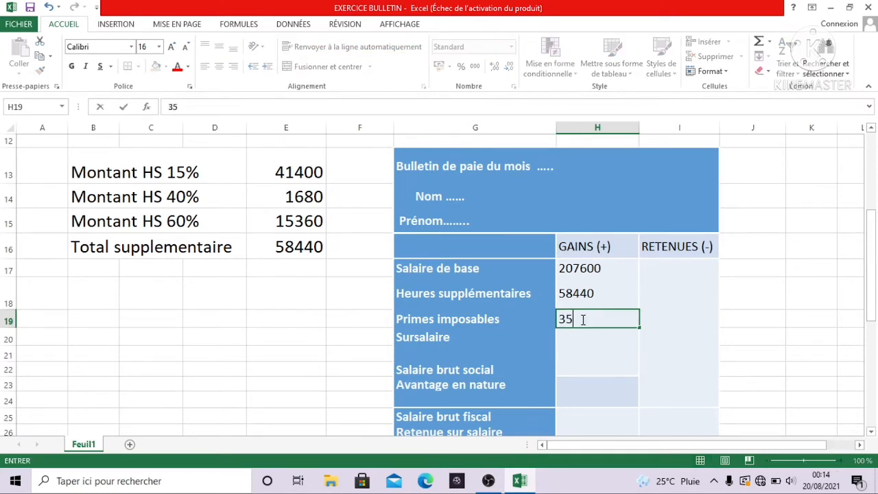
{"action": "type", "text": "000"}
{"action": "left_click", "coordinate": [582, 355]}
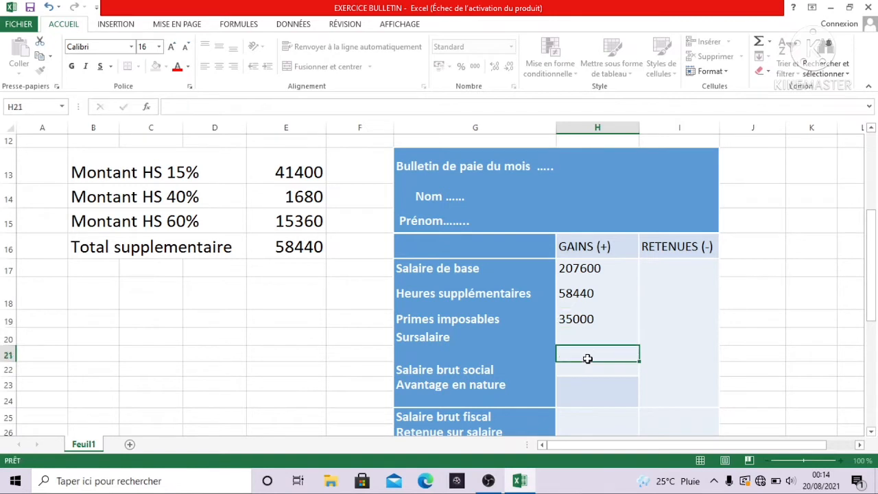
Calculate Salaire brut social in H22 from base salary, overtime and taxable bonus with =H17+H18+H19.
{"action": "left_click", "coordinate": [507, 340]}
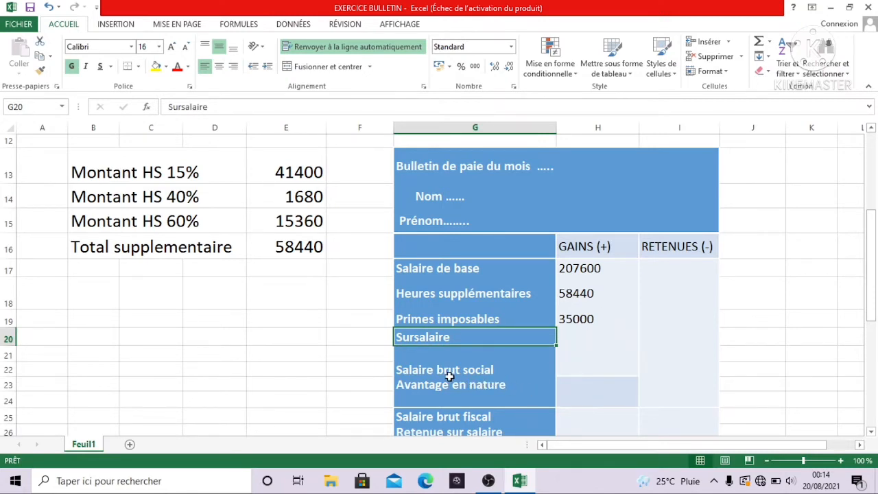
{"action": "left_click", "coordinate": [425, 375]}
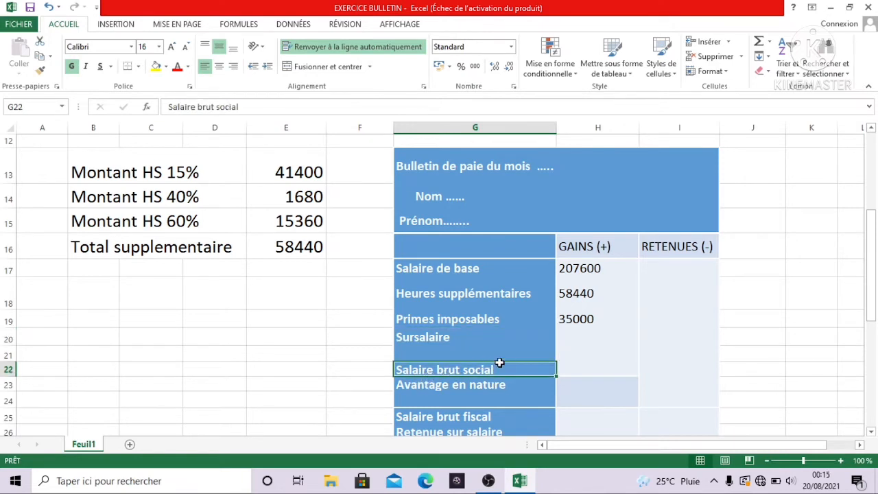
{"action": "left_click_drag", "start_coordinate": [535, 372], "coordinate": [554, 372]}
{"action": "left_click", "coordinate": [593, 364]}
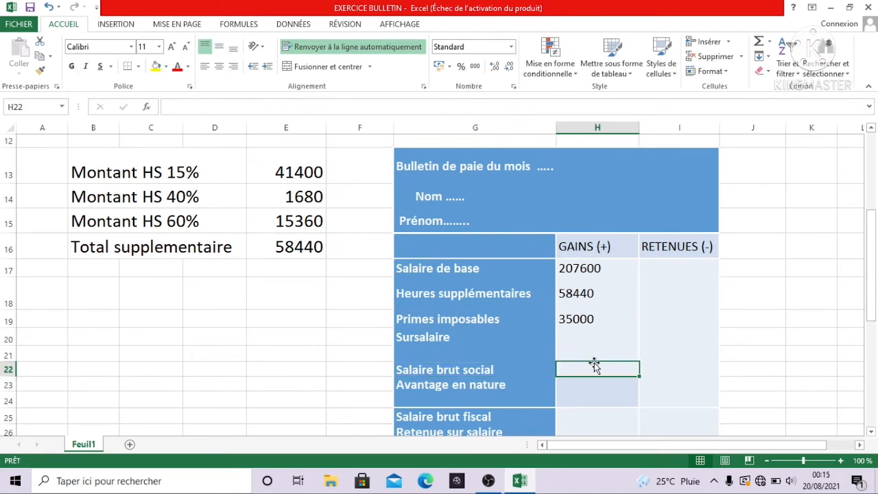
{"action": "type", "text": "="}
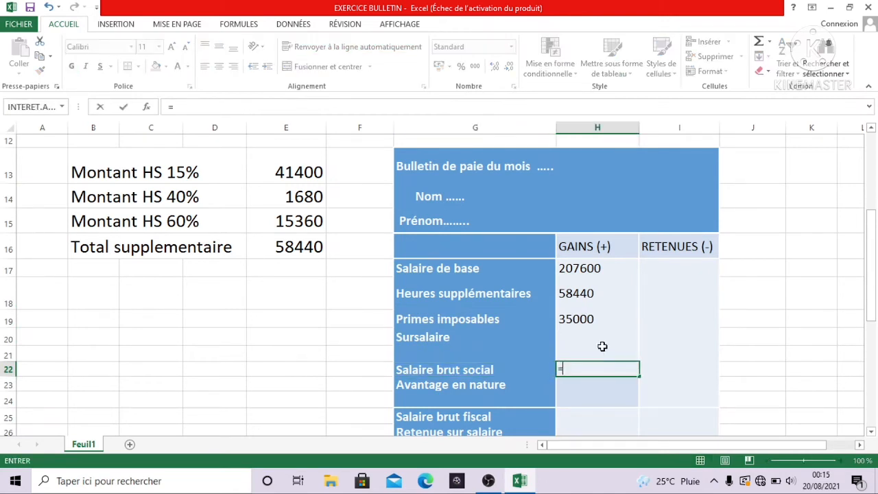
{"action": "left_click", "coordinate": [585, 275]}
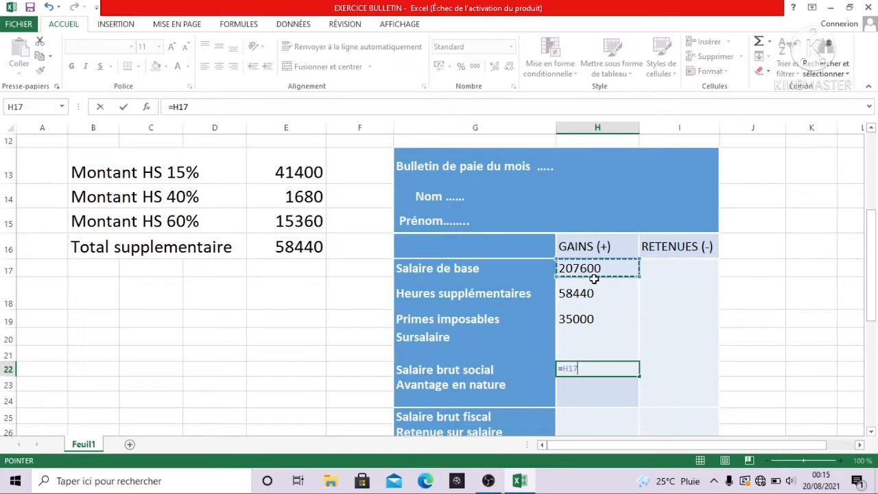
{"action": "type", "text": "+"}
{"action": "left_click", "coordinate": [589, 293]}
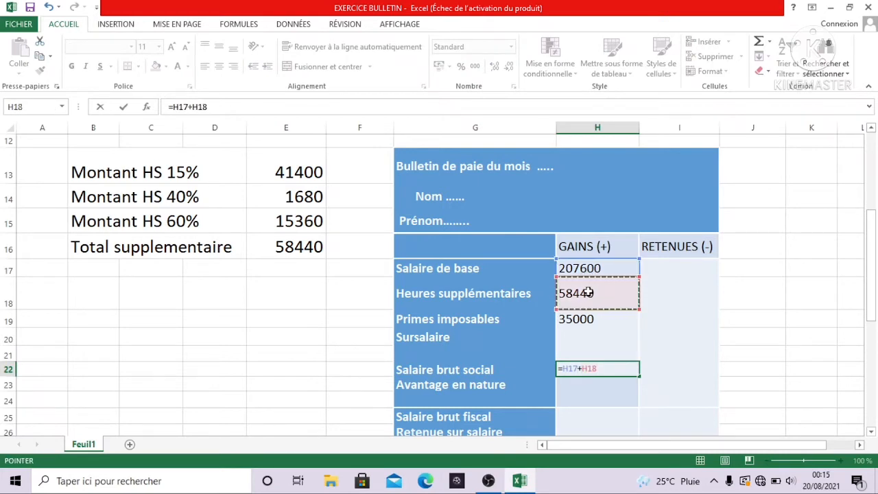
{"action": "type", "text": "+"}
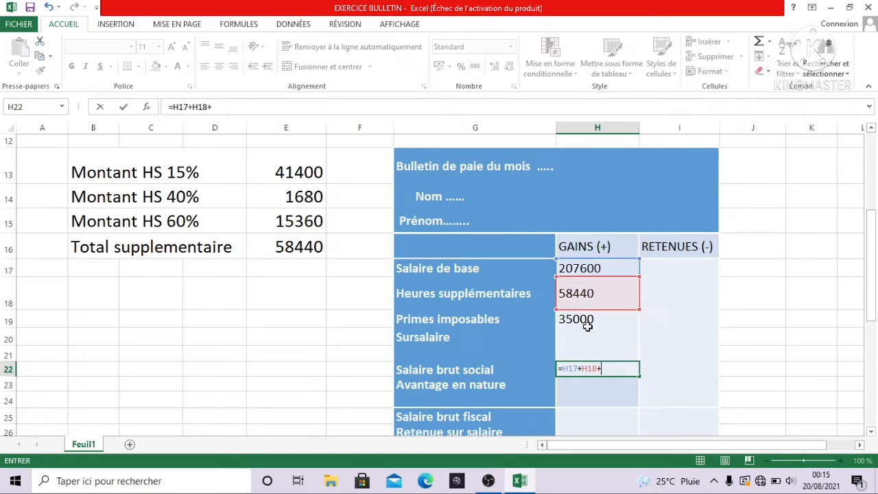
{"action": "left_click", "coordinate": [588, 322]}
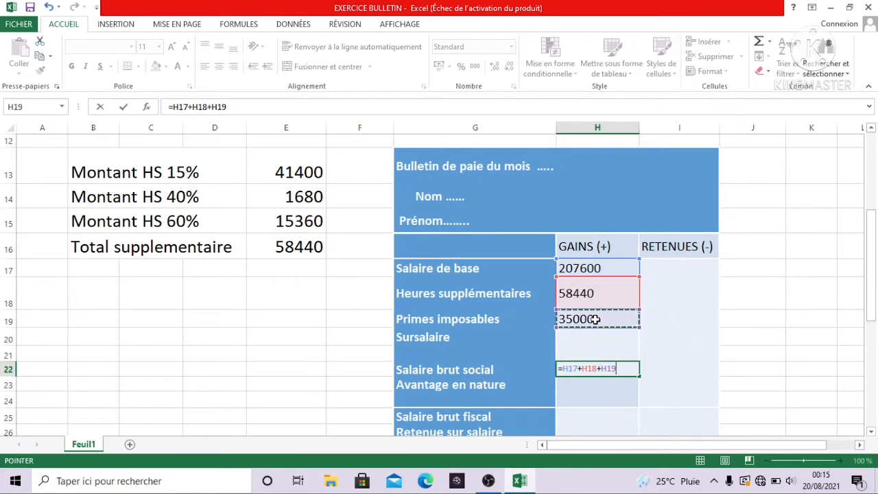
{"action": "key", "text": "Return"}
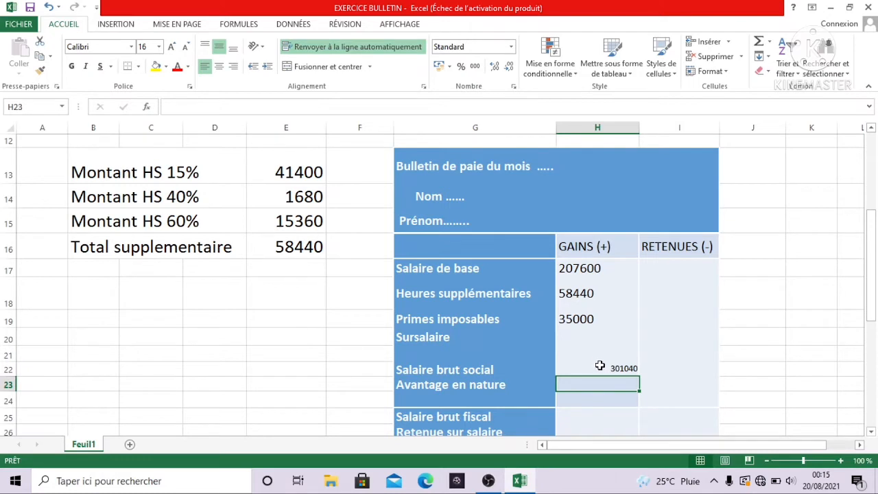
Set the font size of the Salaire brut social amount in H22 to 16.
{"action": "left_click", "coordinate": [598, 365]}
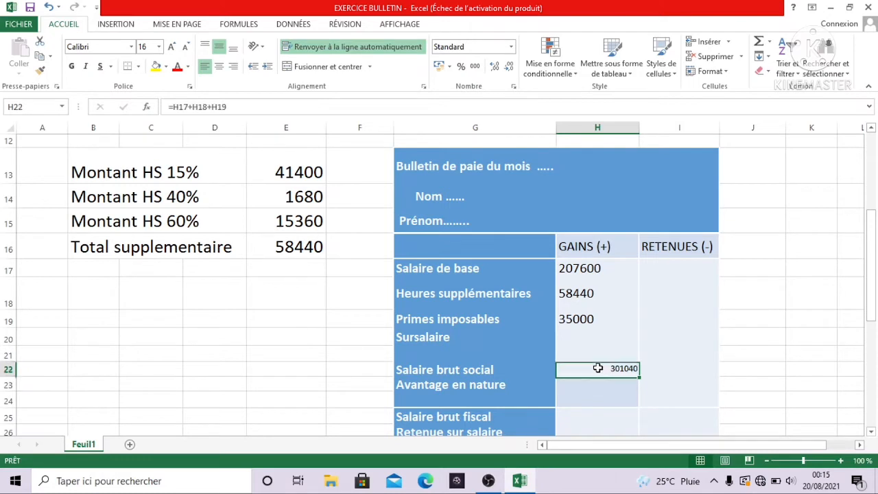
{"action": "left_click", "coordinate": [158, 46]}
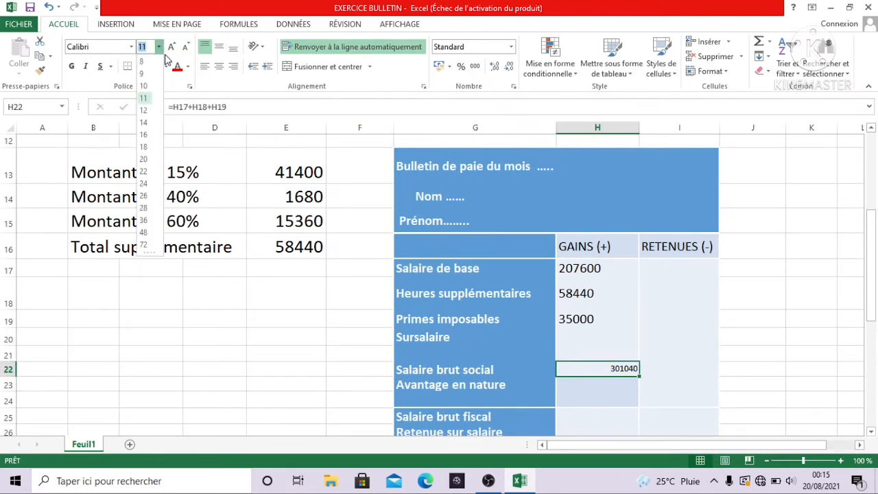
{"action": "left_click", "coordinate": [143, 136]}
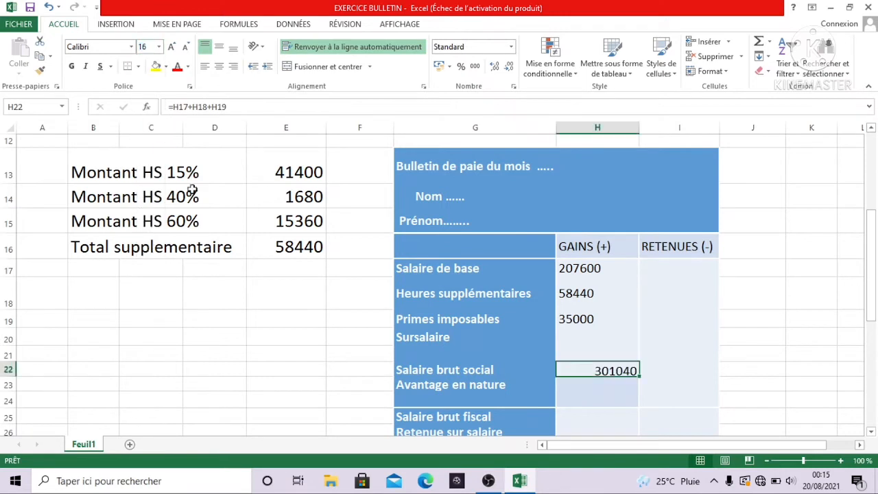
Enter the benefit in kind of 50000 from the exercise data for Avantage en nature in H23.
{"action": "left_click", "coordinate": [558, 388]}
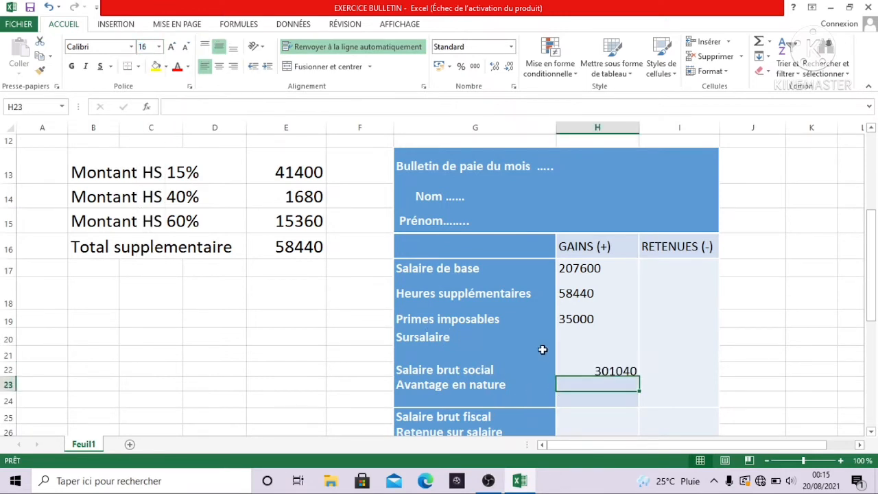
{"action": "scroll", "coordinate": [542, 350], "scroll_direction": "up", "scroll_amount": 4}
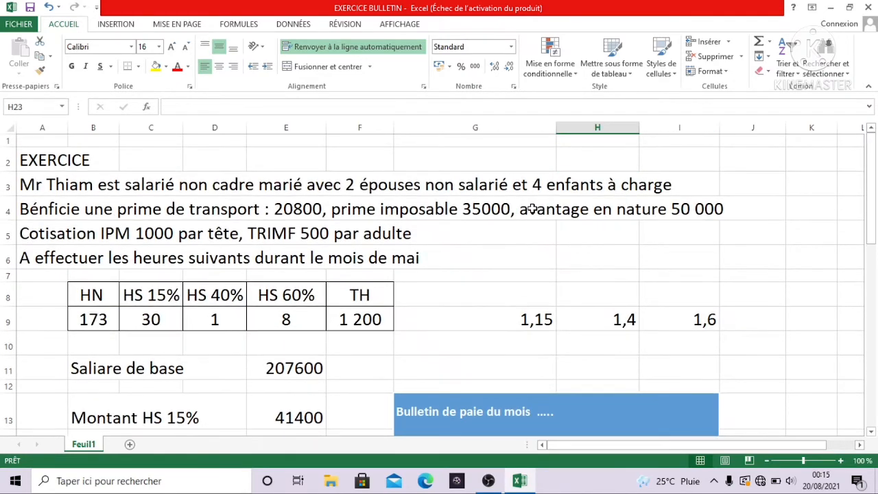
{"action": "left_click_drag", "start_coordinate": [536, 210], "coordinate": [716, 210]}
{"action": "scroll", "coordinate": [592, 311], "scroll_direction": "down", "scroll_amount": 3}
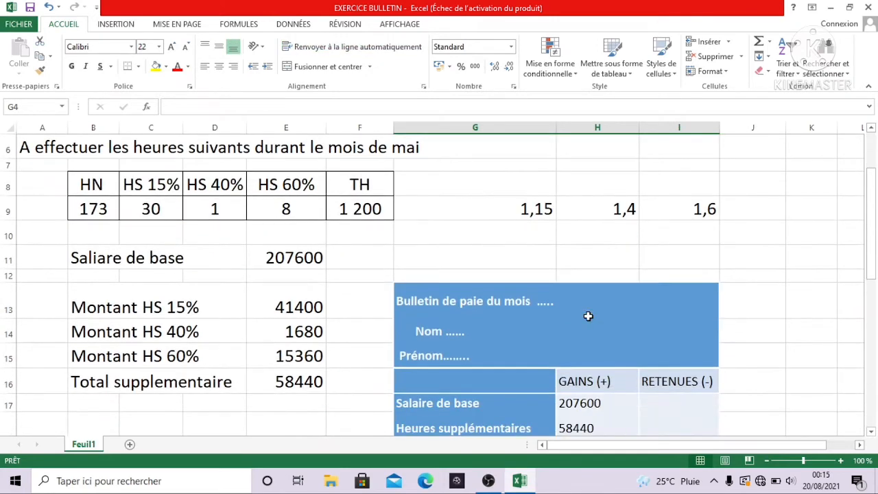
{"action": "scroll", "coordinate": [574, 345], "scroll_direction": "down", "scroll_amount": 1}
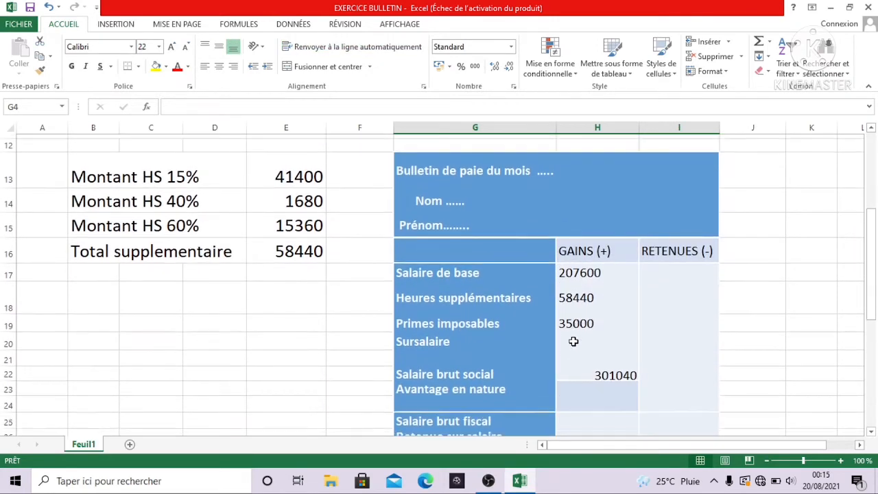
{"action": "left_click", "coordinate": [589, 384]}
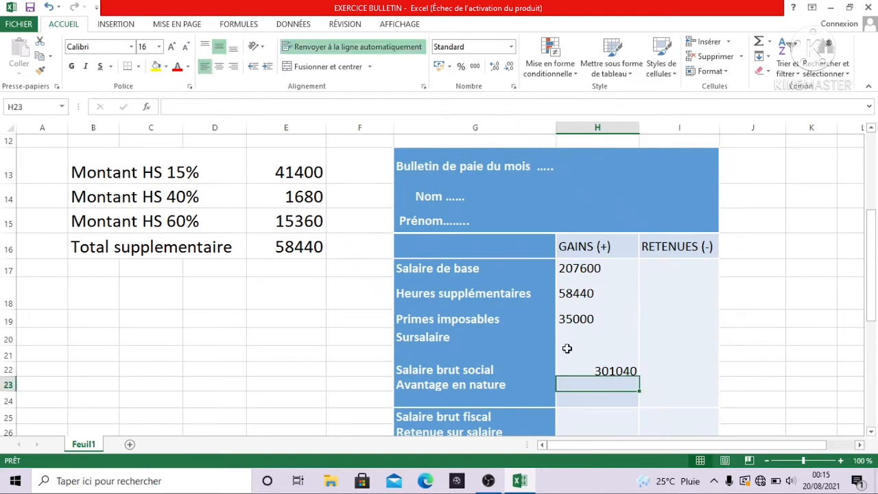
{"action": "type", "text": "50000"}
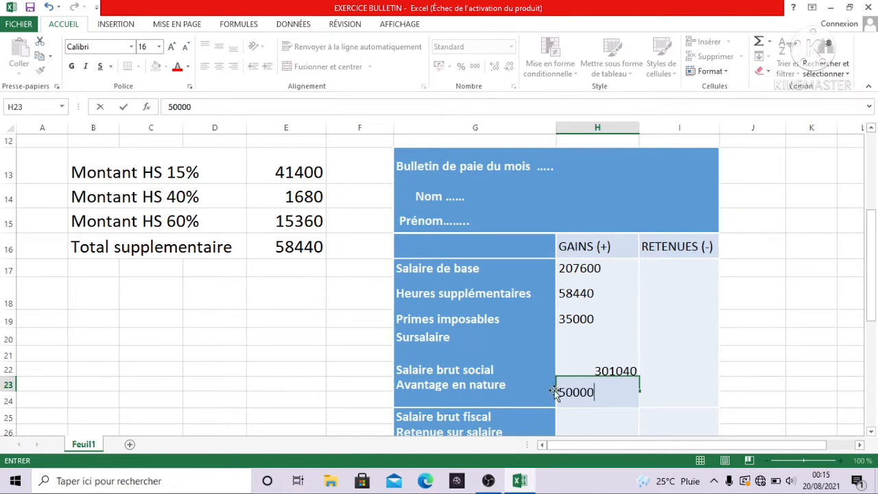
Calculate Salaire brut fiscal in H25 from gross social salary and benefit in kind with =H22+H23.
{"action": "left_click", "coordinate": [557, 416]}
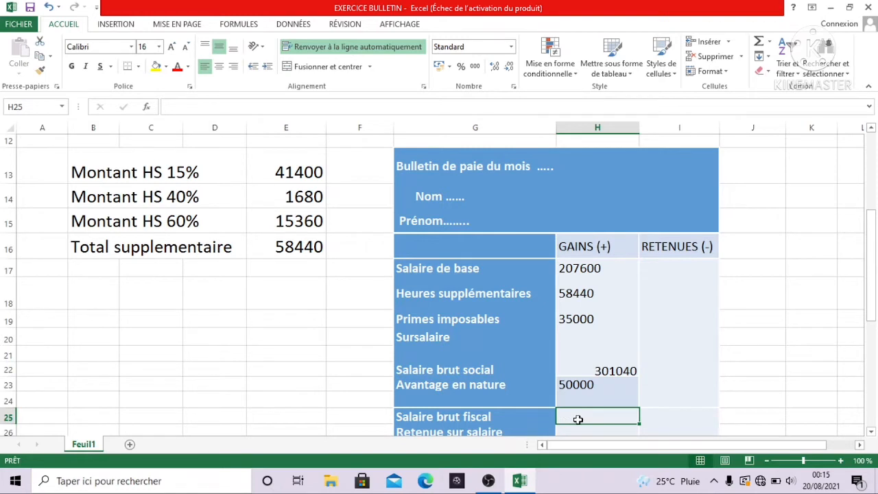
{"action": "type", "text": "="}
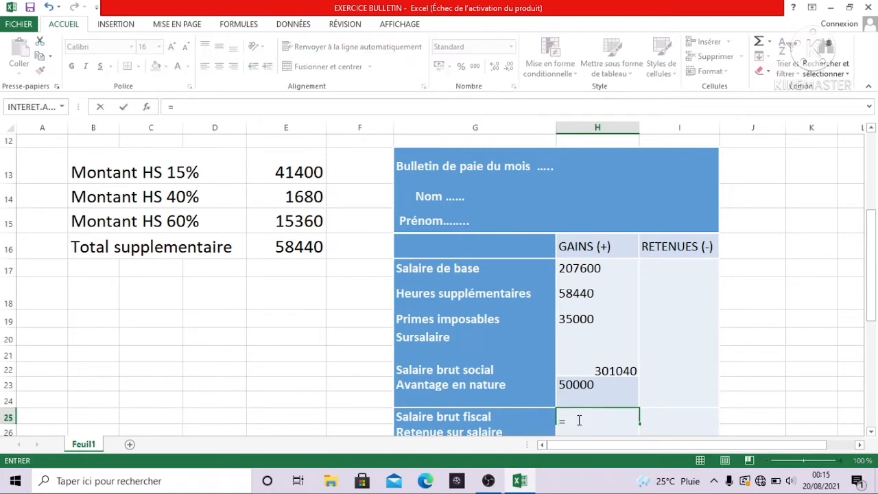
{"action": "left_click", "coordinate": [601, 374]}
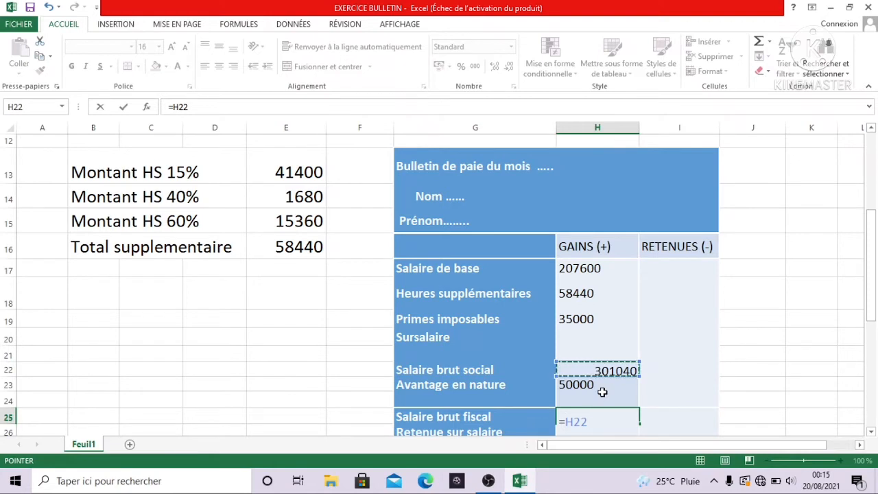
{"action": "type", "text": "+"}
{"action": "left_click", "coordinate": [588, 396]}
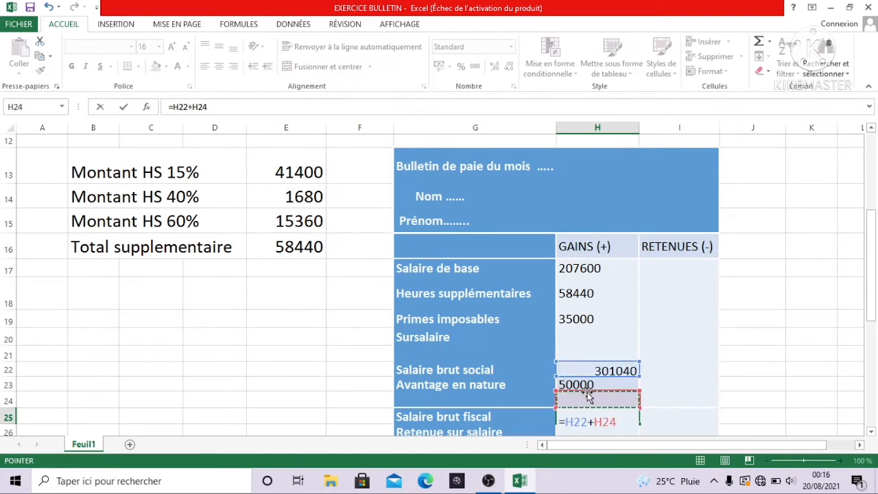
{"action": "left_click", "coordinate": [587, 386]}
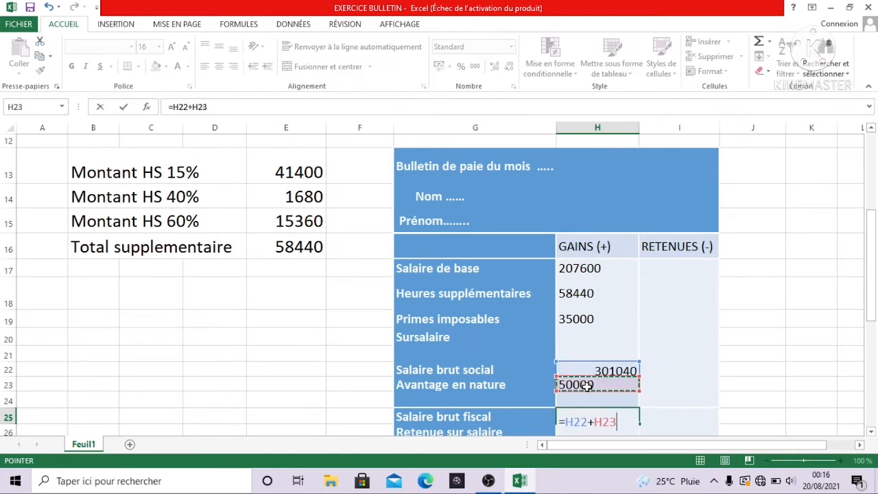
{"action": "key", "text": "Return"}
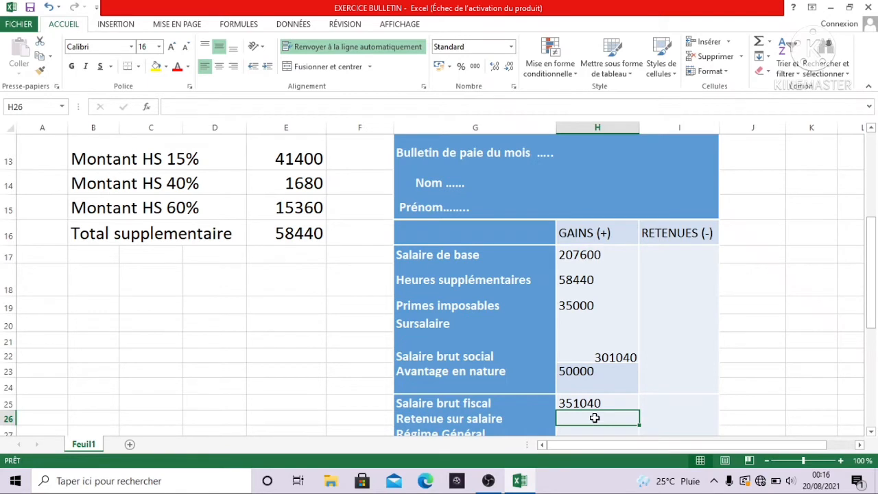
Enter the Régime Général contribution rate 0,056 in the empty cell C22 beside the payslip.
{"action": "scroll", "coordinate": [595, 418], "scroll_direction": "down", "scroll_amount": 1}
{"action": "left_click", "coordinate": [466, 378]}
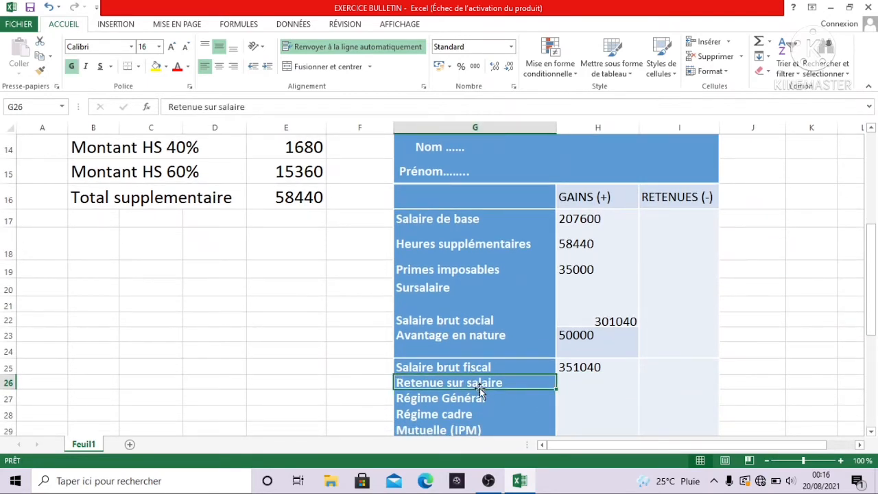
{"action": "scroll", "coordinate": [480, 398], "scroll_direction": "down", "scroll_amount": 1}
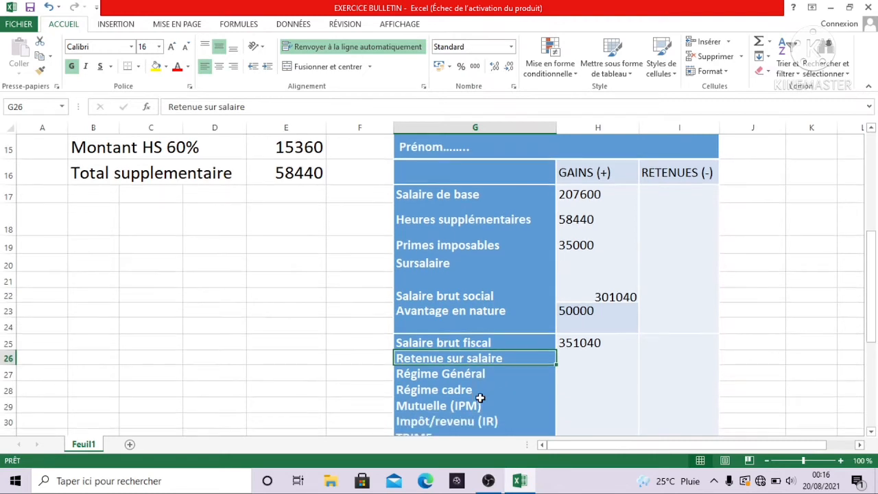
{"action": "left_click", "coordinate": [478, 378]}
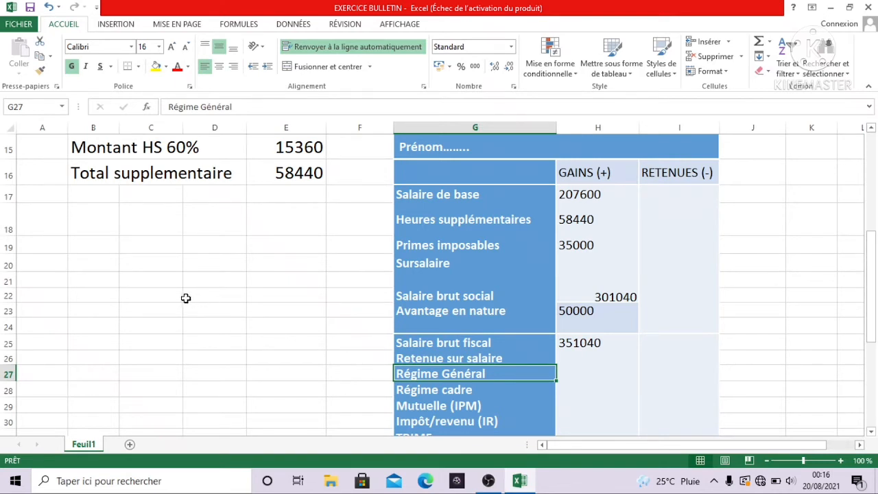
{"action": "left_click", "coordinate": [182, 297]}
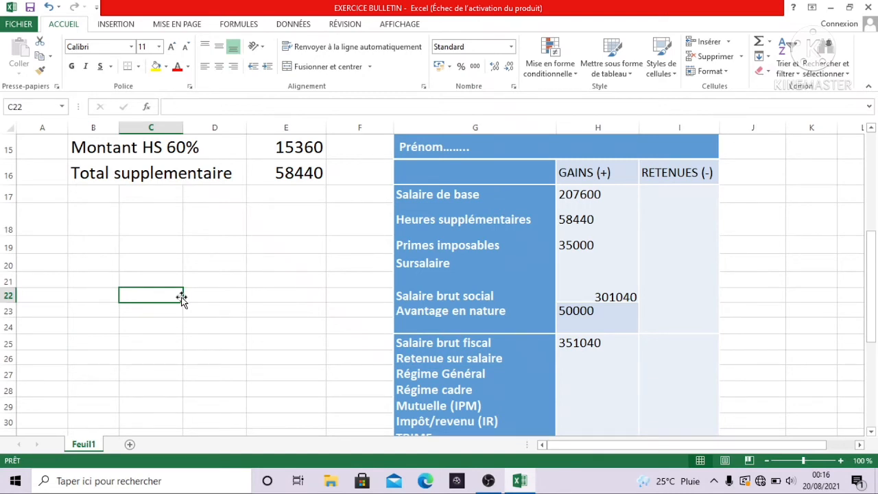
{"action": "type", "text": "0,"}
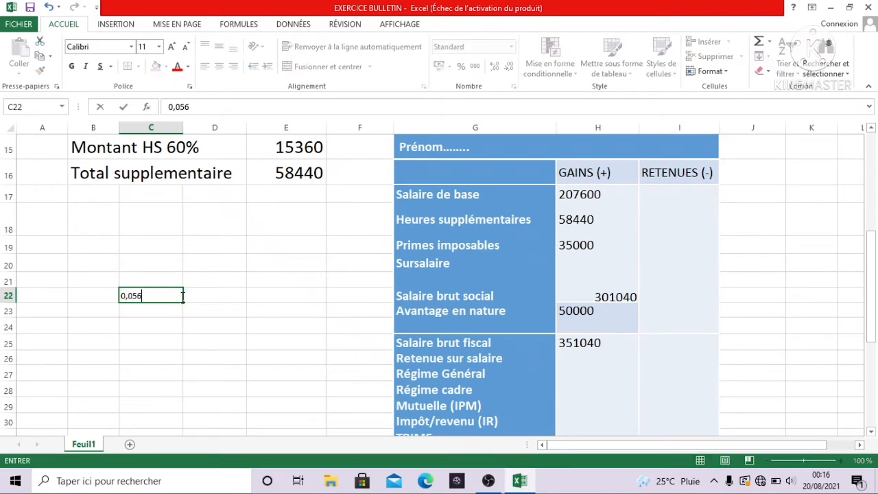
{"action": "type", "text": "056"}
{"action": "left_click", "coordinate": [212, 338]}
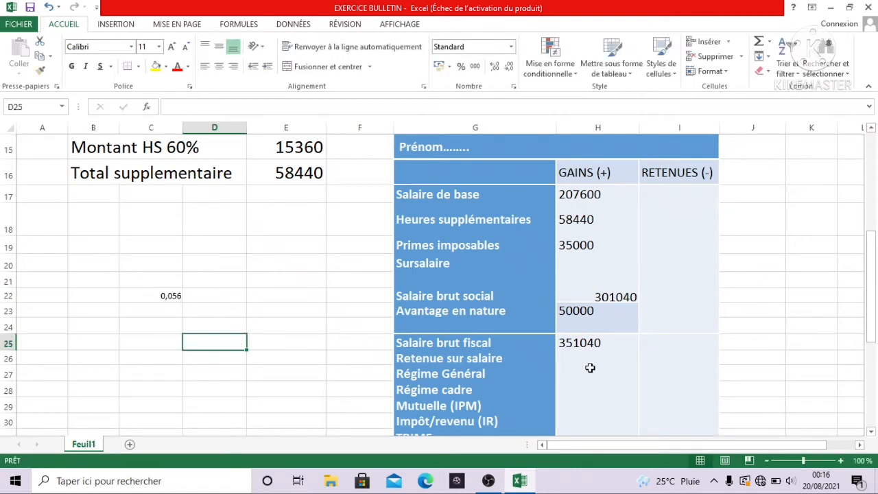
Calculate the Régime Général deduction in H27 from gross social salary and the contribution rate with =H22*C22.
{"action": "left_click", "coordinate": [604, 297]}
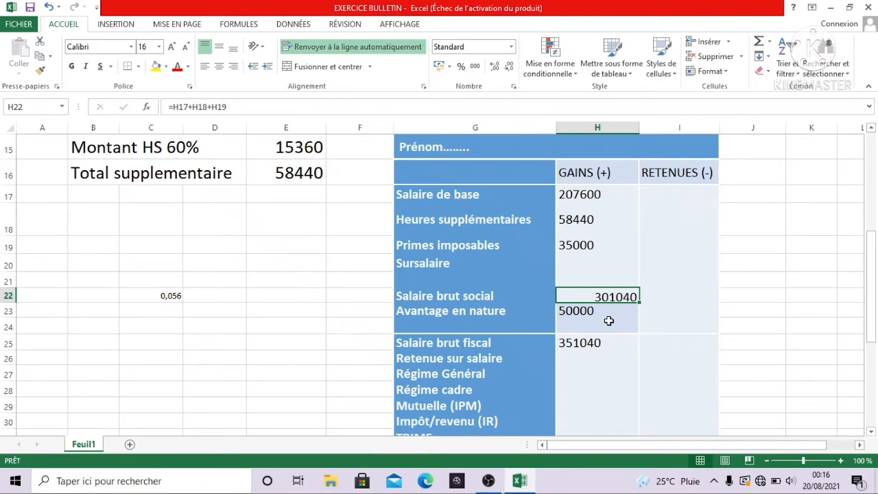
{"action": "left_click", "coordinate": [583, 372]}
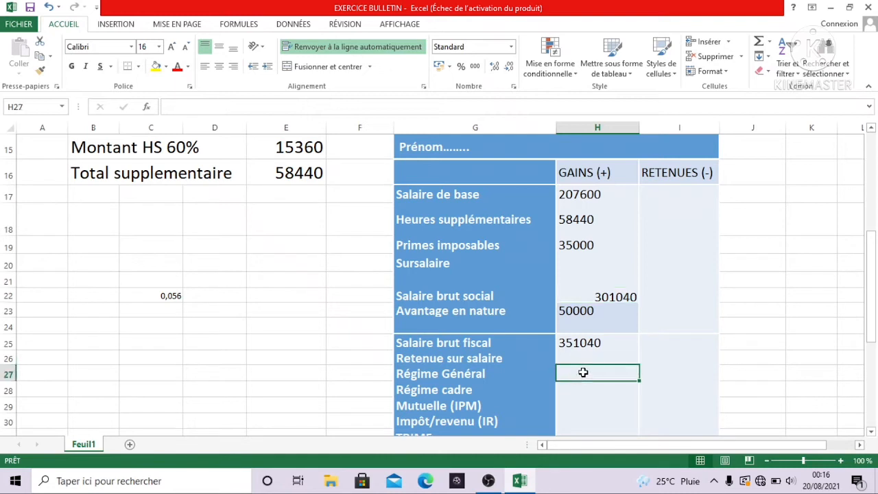
{"action": "type", "text": "="}
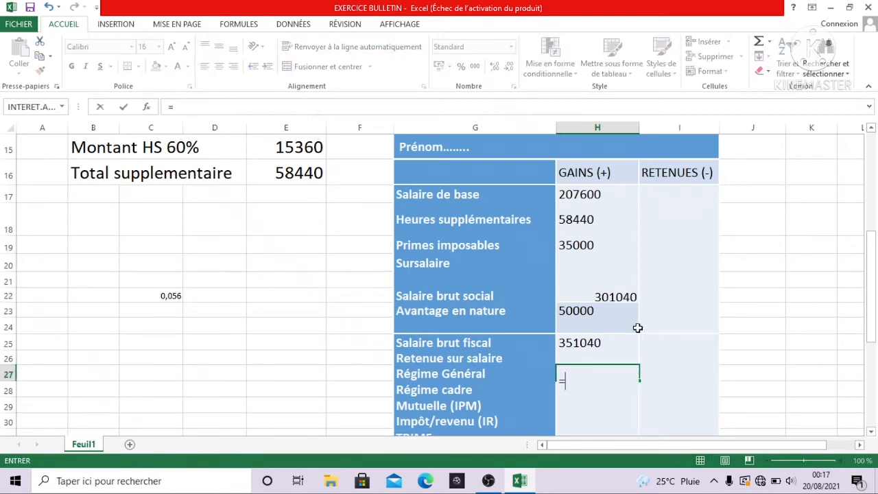
{"action": "left_click", "coordinate": [594, 300]}
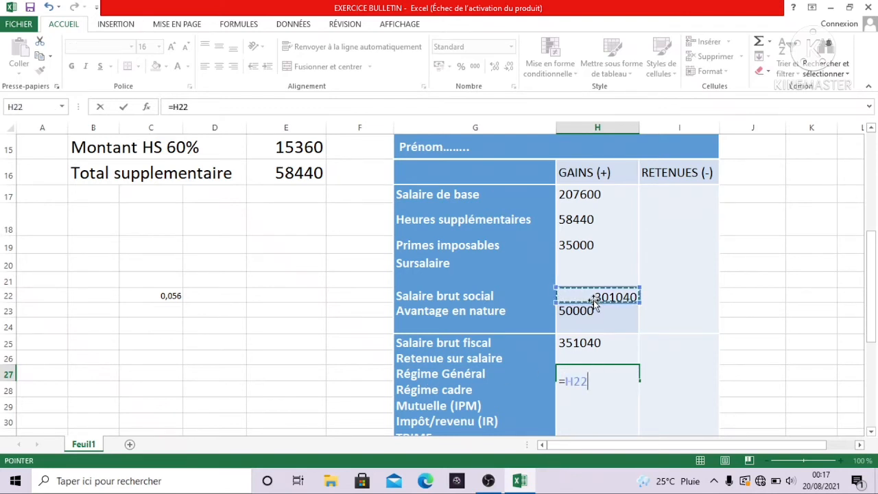
{"action": "type", "text": "*"}
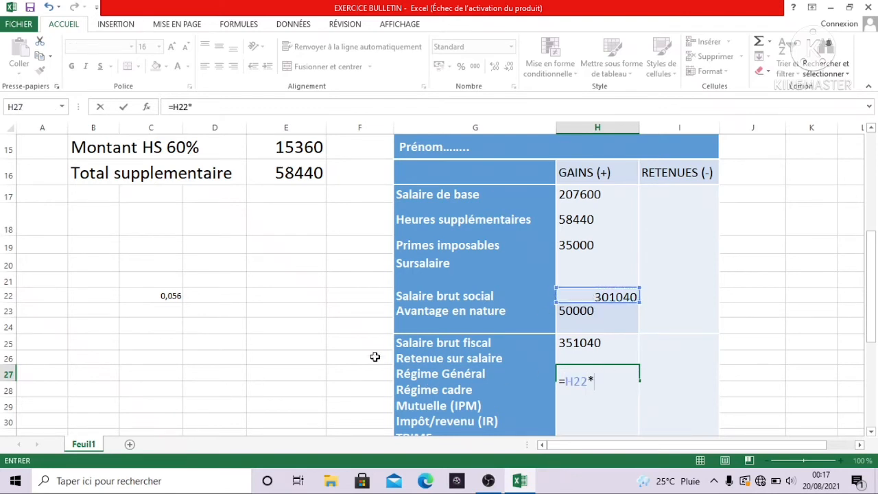
{"action": "left_click", "coordinate": [165, 297]}
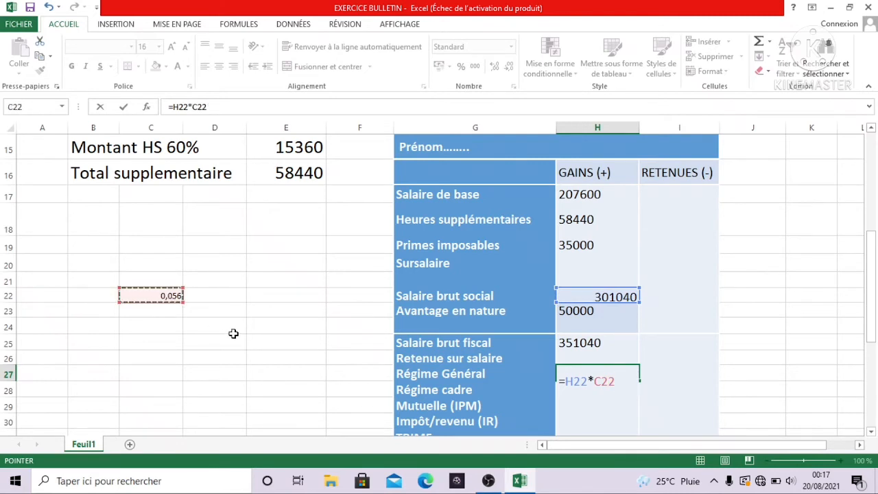
{"action": "key", "text": "Return"}
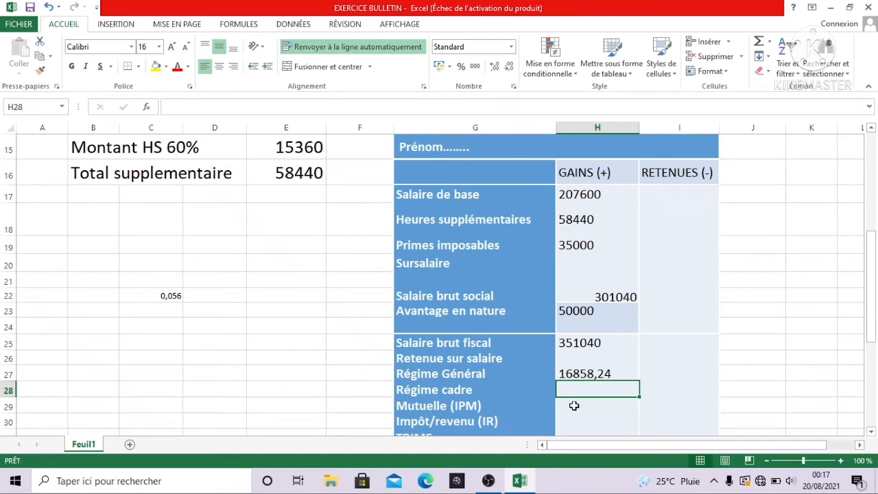
Check the IPM contribution per head in the exercise data and enter 7000 for Mutuelle (IPM) in H29.
{"action": "left_click", "coordinate": [409, 412]}
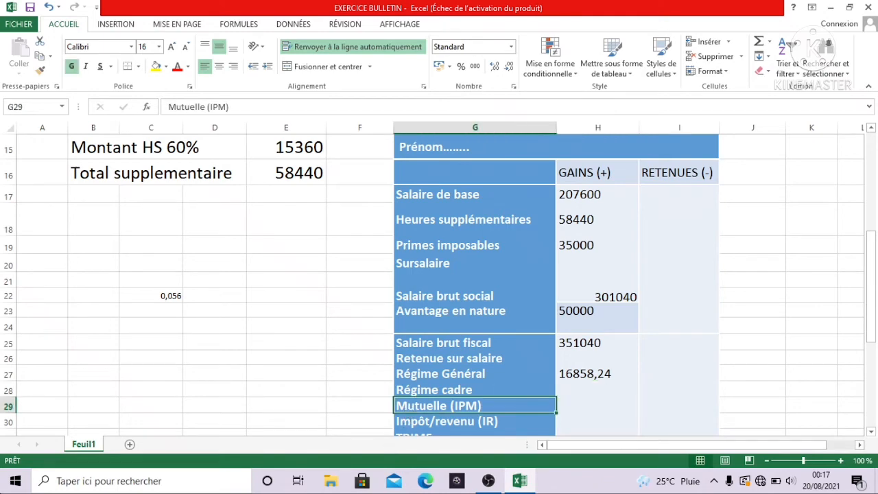
{"action": "scroll", "coordinate": [198, 380], "scroll_direction": "up", "scroll_amount": 5}
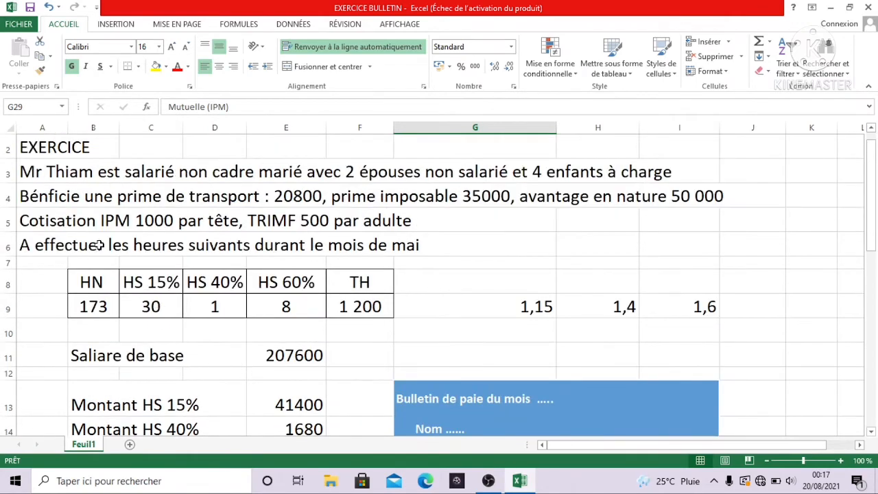
{"action": "left_click_drag", "start_coordinate": [74, 221], "coordinate": [198, 220]}
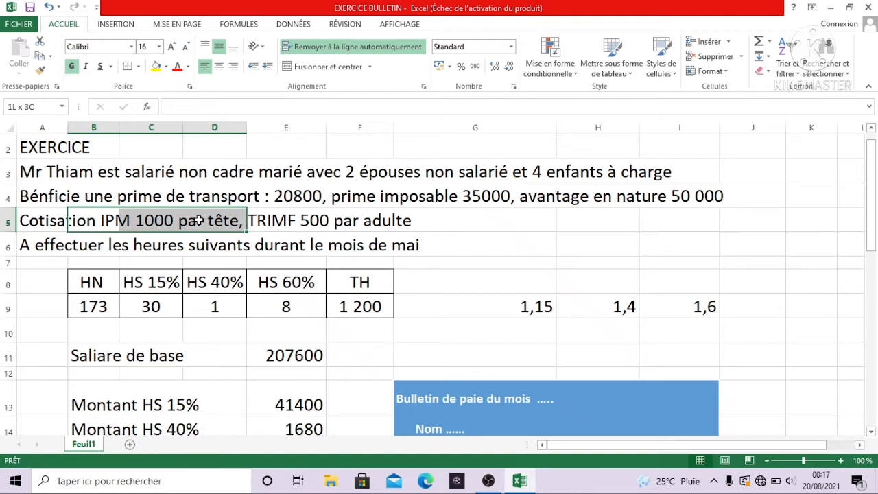
{"action": "left_click_drag", "start_coordinate": [198, 220], "coordinate": [198, 220]}
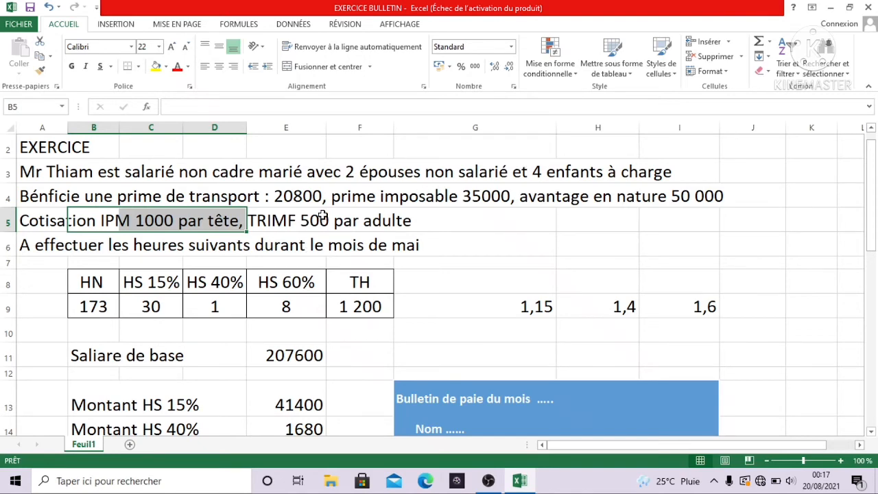
{"action": "scroll", "coordinate": [322, 217], "scroll_direction": "down", "scroll_amount": 3}
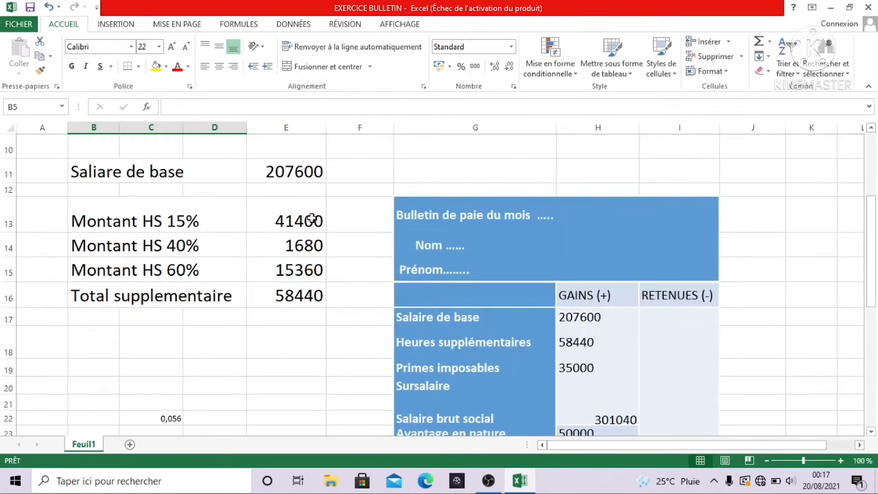
{"action": "scroll", "coordinate": [312, 220], "scroll_direction": "down", "scroll_amount": 2}
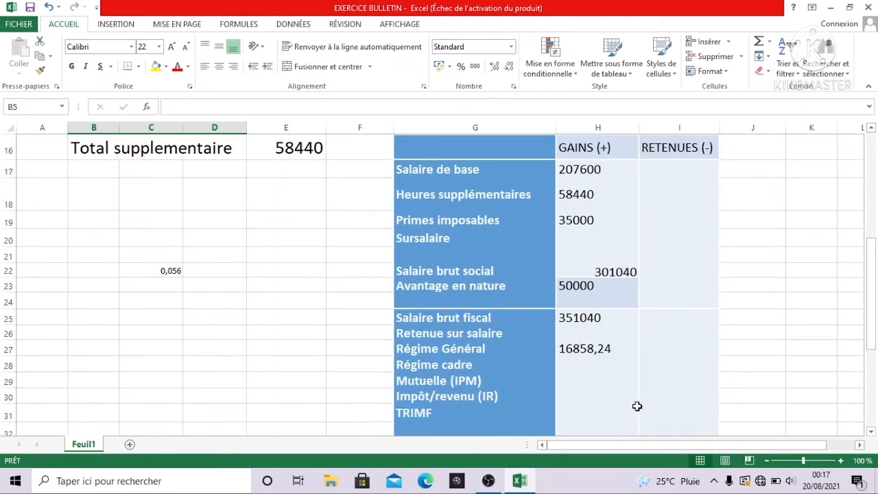
{"action": "left_click", "coordinate": [563, 380]}
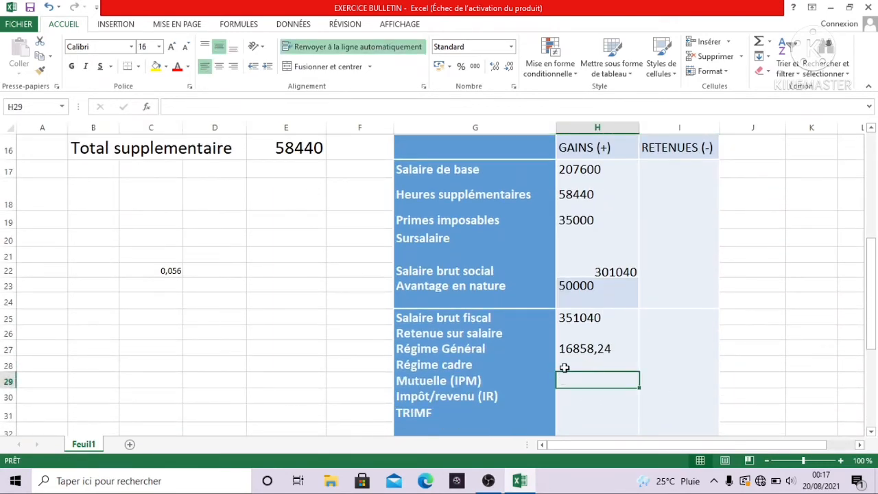
{"action": "type", "text": "7000"}
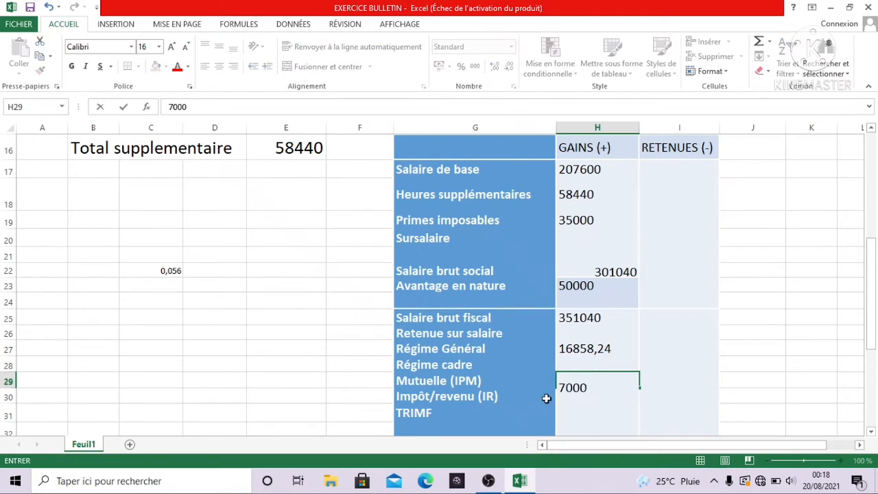
{"action": "left_click", "coordinate": [570, 398]}
{"action": "key", "text": "Return"}
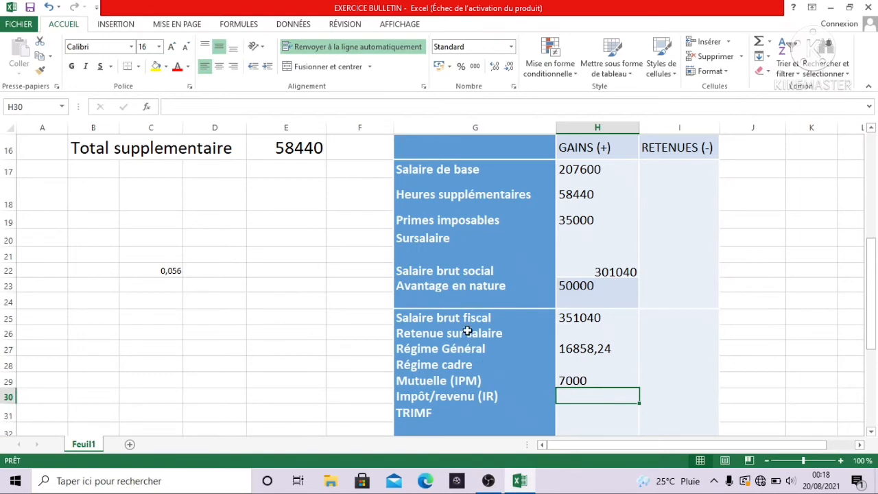
Examine the employee's marital status, spouses and dependent children in row 3 of the exercise data for the income tax.
{"action": "scroll", "coordinate": [421, 310], "scroll_direction": "up", "scroll_amount": 4}
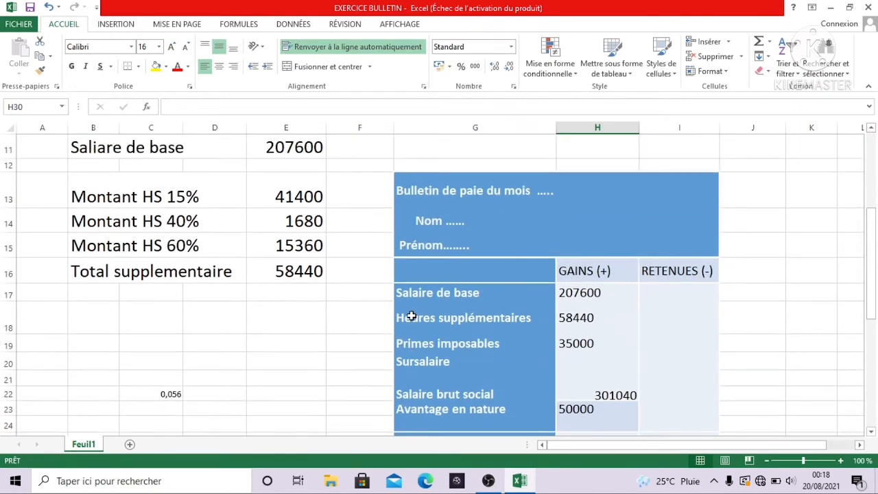
{"action": "scroll", "coordinate": [411, 315], "scroll_direction": "up", "scroll_amount": 2}
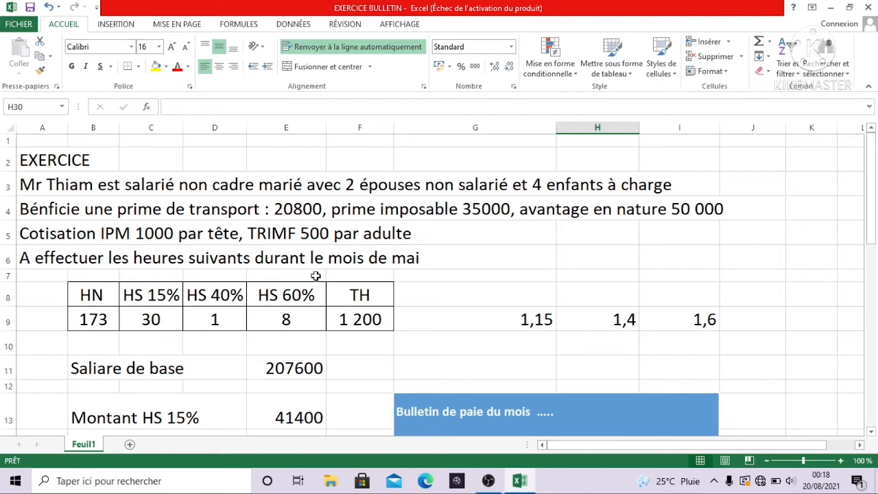
{"action": "left_click", "coordinate": [259, 187]}
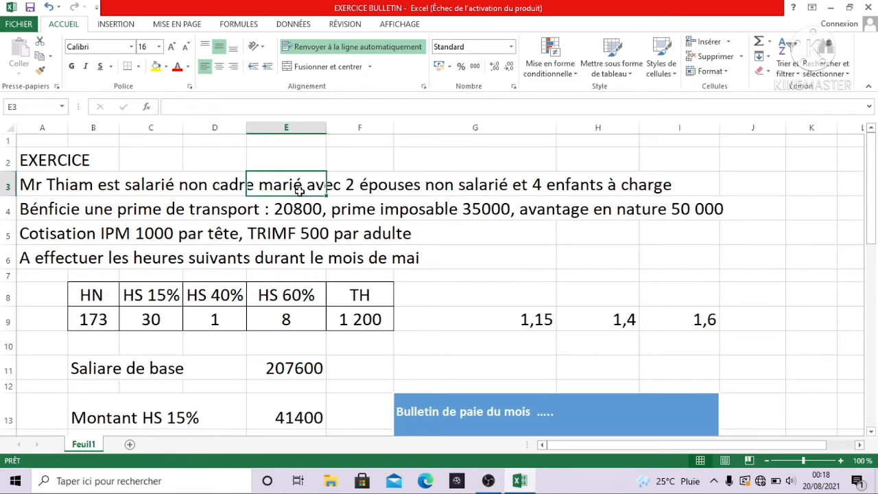
{"action": "left_click_drag", "start_coordinate": [300, 191], "coordinate": [384, 187]}
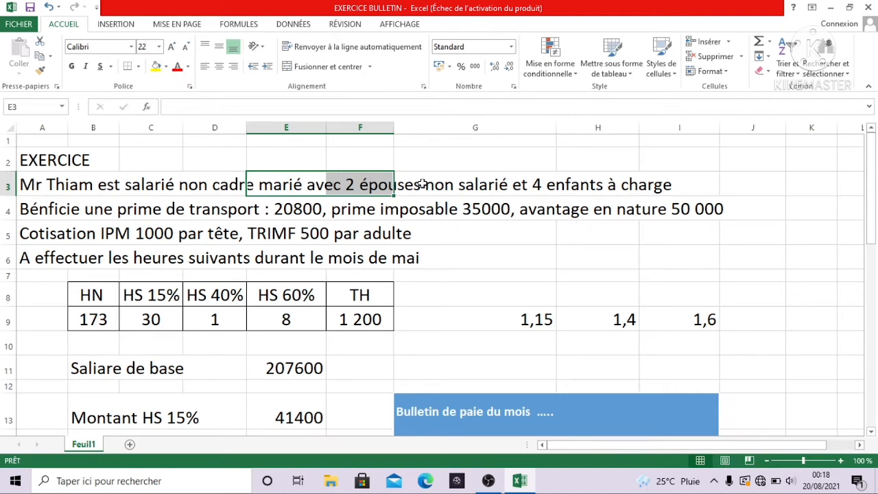
{"action": "left_click", "coordinate": [529, 187]}
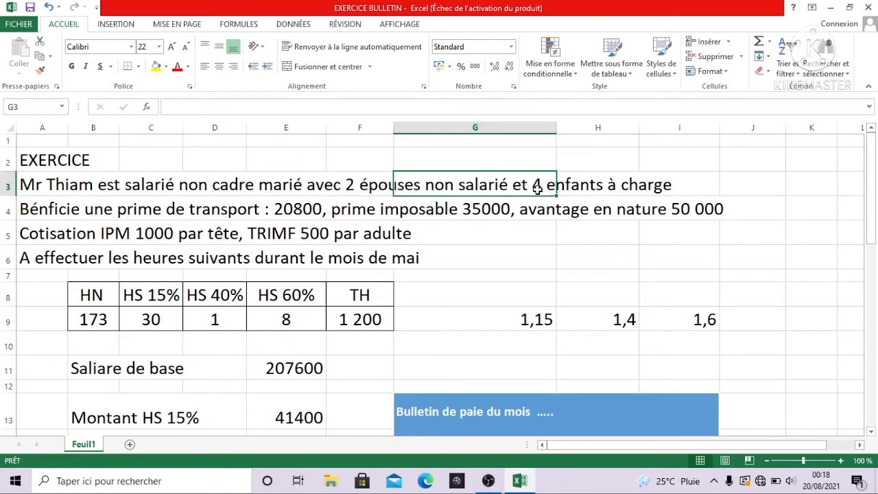
{"action": "left_click_drag", "start_coordinate": [554, 192], "coordinate": [577, 190]}
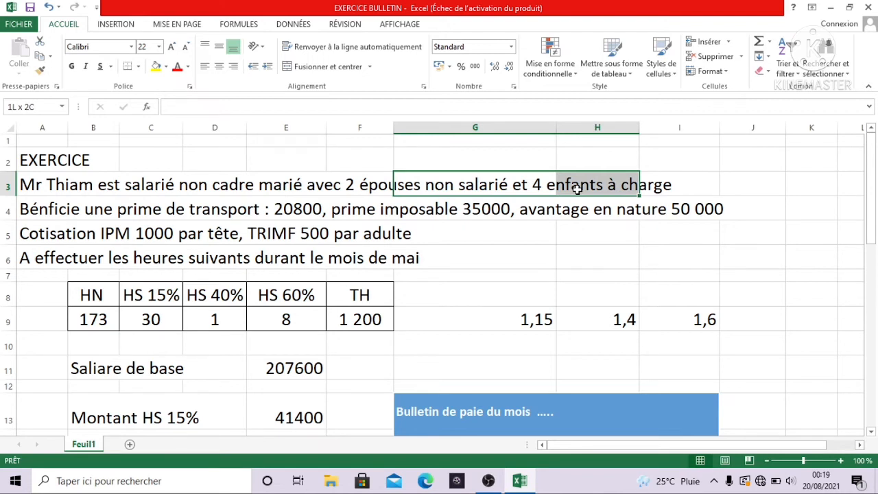
{"action": "left_click_drag", "start_coordinate": [578, 188], "coordinate": [469, 240]}
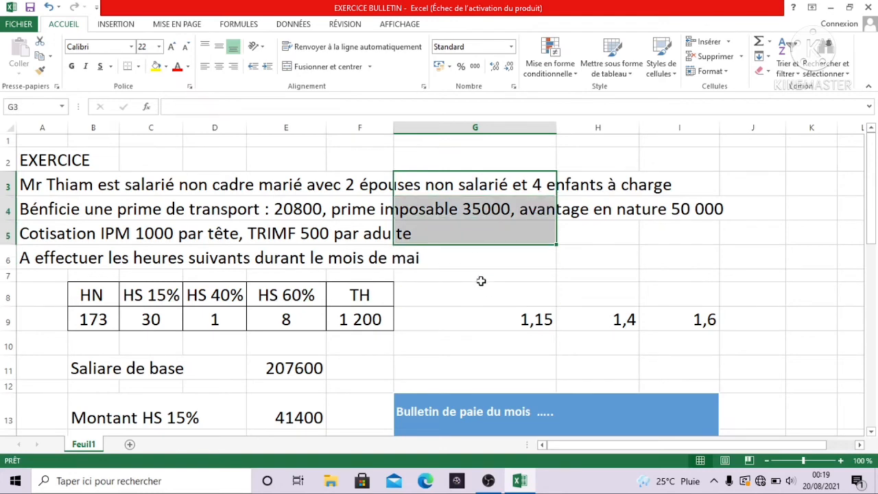
{"action": "left_click", "coordinate": [476, 260]}
Enter the income tax amount 9800 for Impôt/revenu (IR) in H30 of the payslip.
{"action": "scroll", "coordinate": [478, 266], "scroll_direction": "down", "scroll_amount": 1}
{"action": "scroll", "coordinate": [478, 266], "scroll_direction": "down", "scroll_amount": 3}
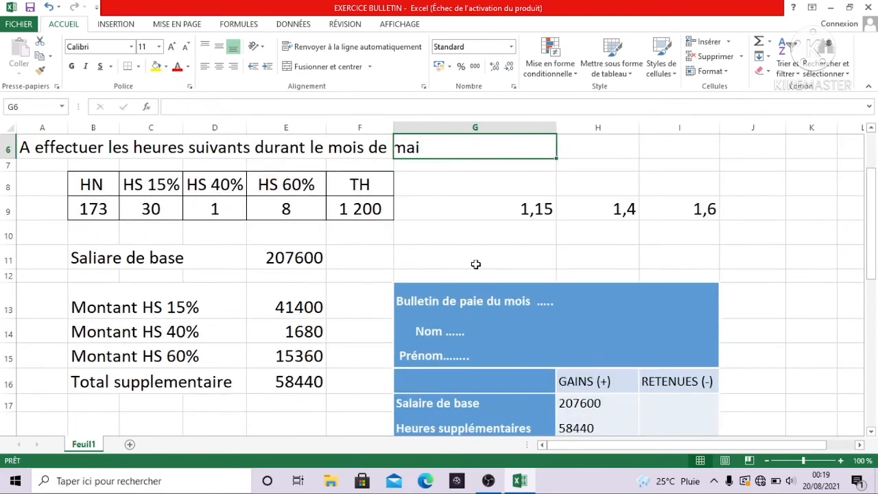
{"action": "scroll", "coordinate": [474, 258], "scroll_direction": "down", "scroll_amount": 1}
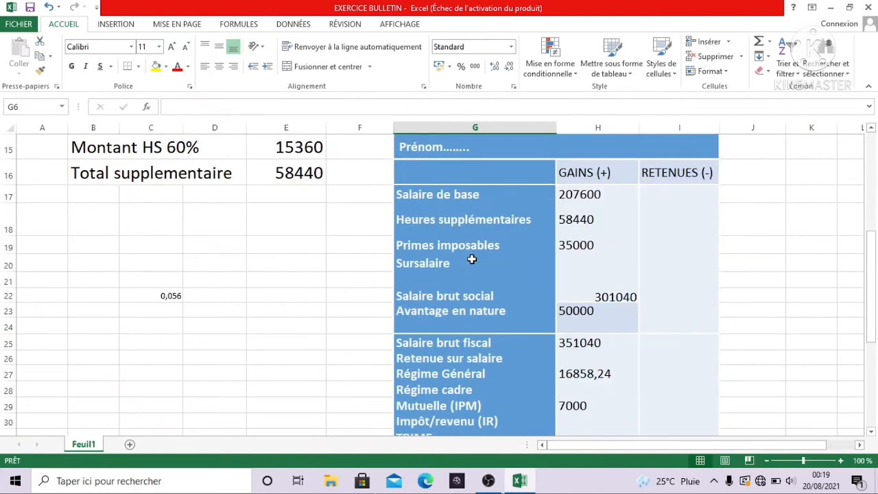
{"action": "scroll", "coordinate": [471, 259], "scroll_direction": "down", "scroll_amount": 1}
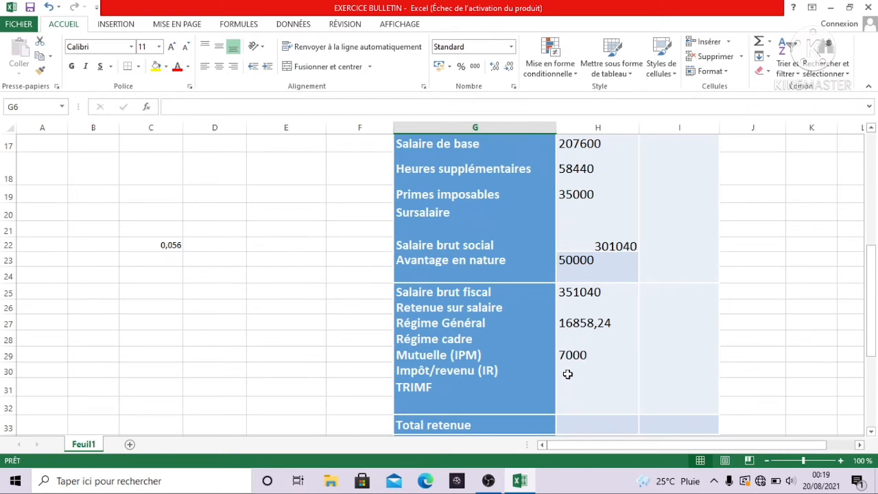
{"action": "left_click", "coordinate": [568, 373]}
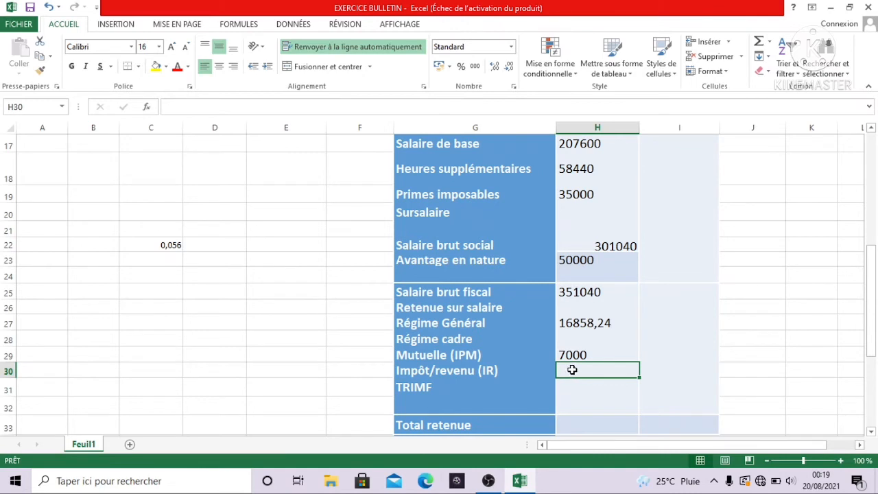
{"action": "type", "text": "9800"}
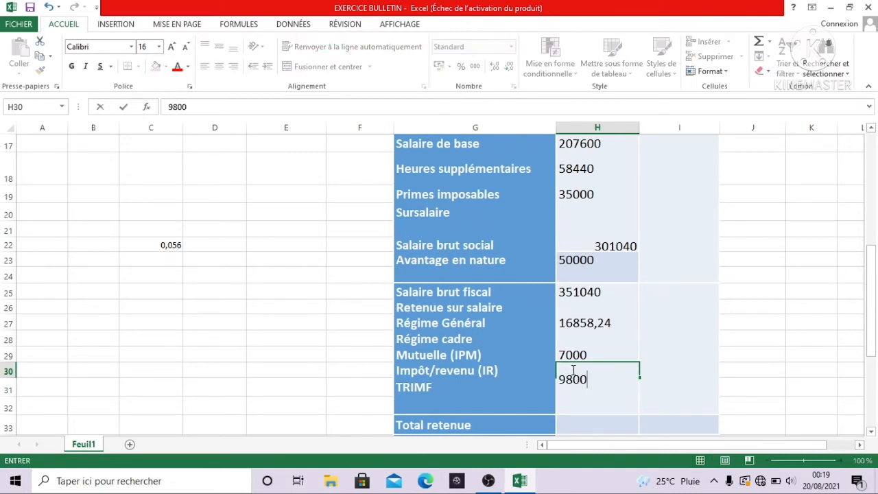
{"action": "left_click", "coordinate": [575, 400]}
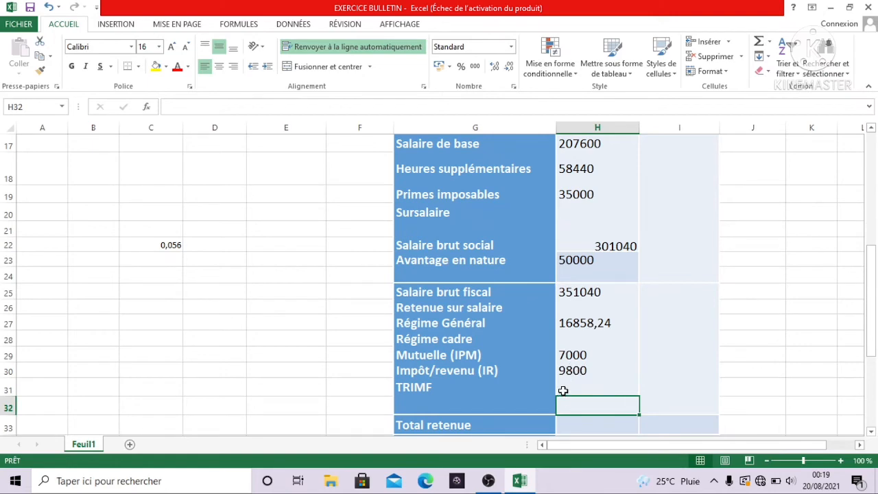
Check the TRIMF rate per adult and the number of spouses in the exercise data, and enter 1500 for TRIMF in H31.
{"action": "left_click", "coordinate": [563, 390]}
{"action": "scroll", "coordinate": [455, 359], "scroll_direction": "up", "scroll_amount": 3}
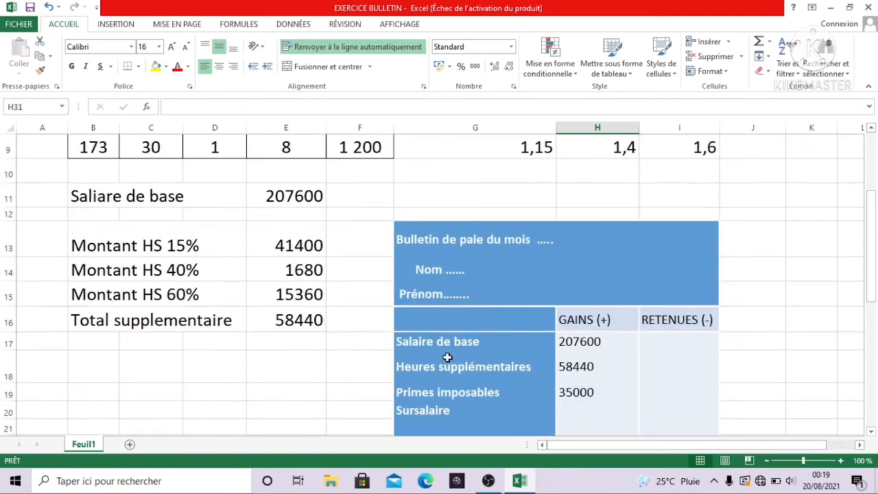
{"action": "scroll", "coordinate": [447, 358], "scroll_direction": "up", "scroll_amount": 3}
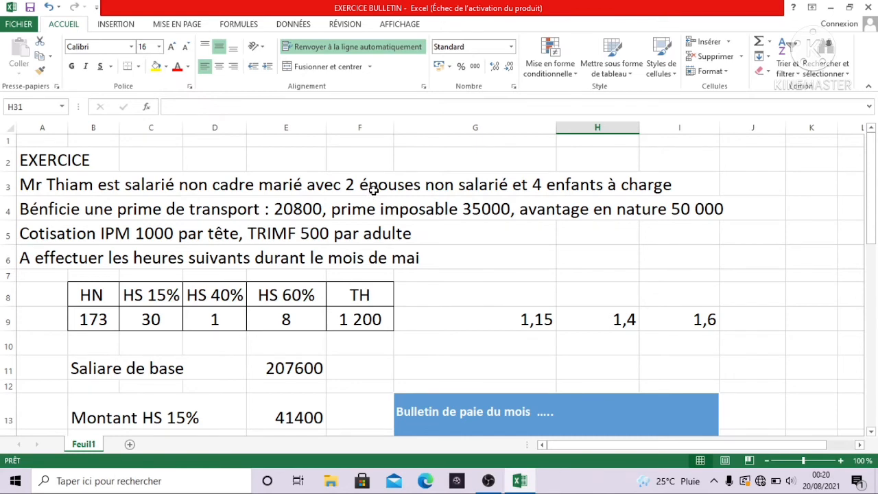
{"action": "scroll", "coordinate": [373, 190], "scroll_direction": "down", "scroll_amount": 5}
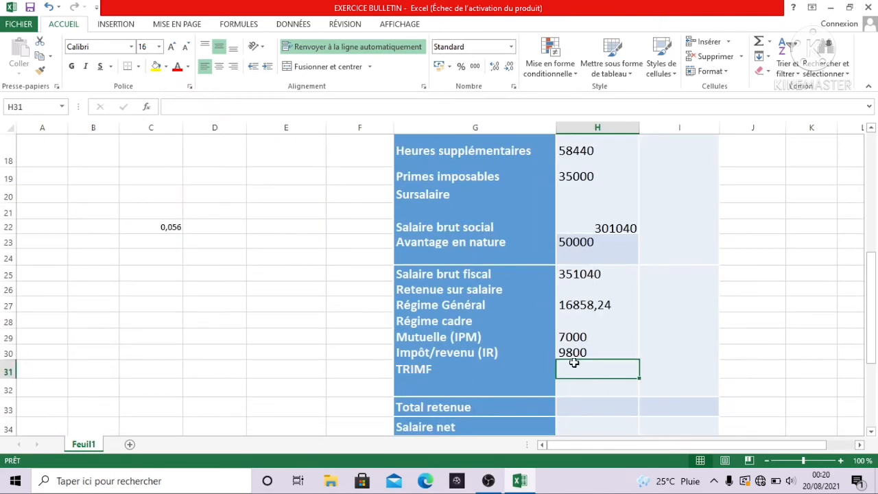
{"action": "type", "text": "1500"}
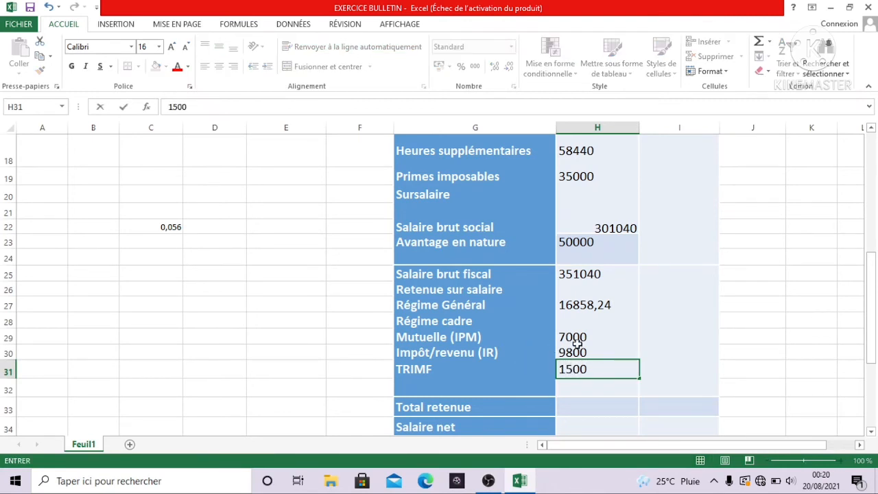
{"action": "key", "text": "ctrl+Return"}
Move the deduction amounts from H27:H31 to I27:I31 in the RETENUES (-) column.
{"action": "left_click", "coordinate": [575, 338]}
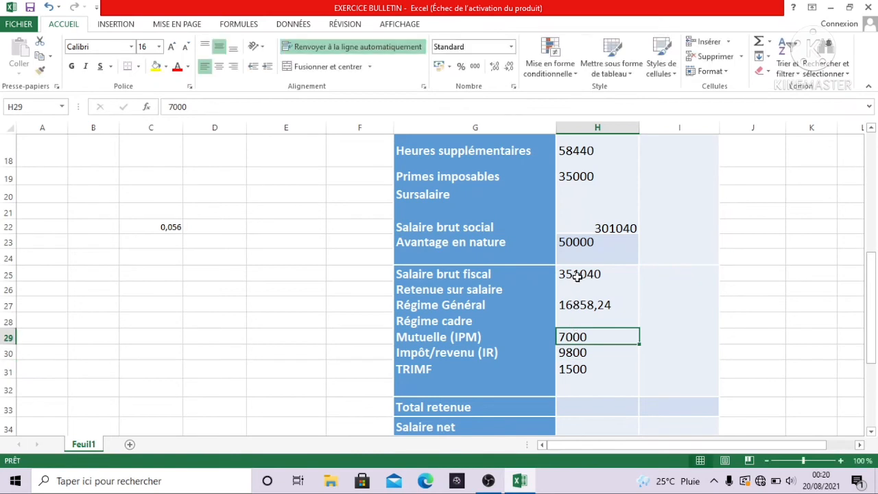
{"action": "left_click", "coordinate": [578, 274]}
{"action": "left_click_drag", "start_coordinate": [575, 304], "coordinate": [597, 371]}
{"action": "left_click", "coordinate": [596, 370]}
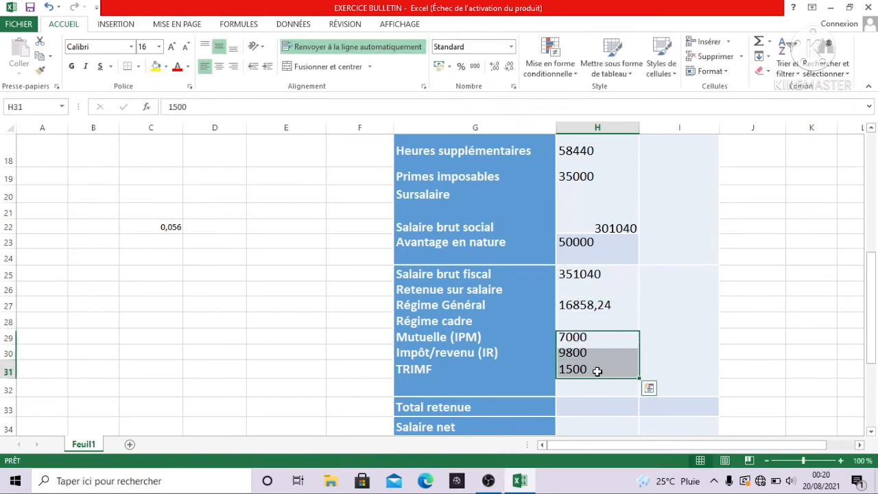
{"action": "left_click_drag", "start_coordinate": [589, 306], "coordinate": [597, 362]}
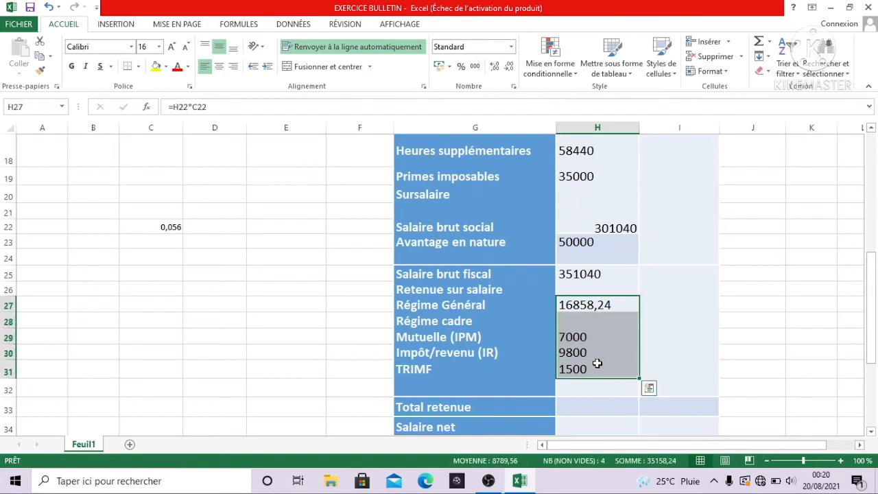
{"action": "left_click_drag", "start_coordinate": [594, 301], "coordinate": [647, 300]}
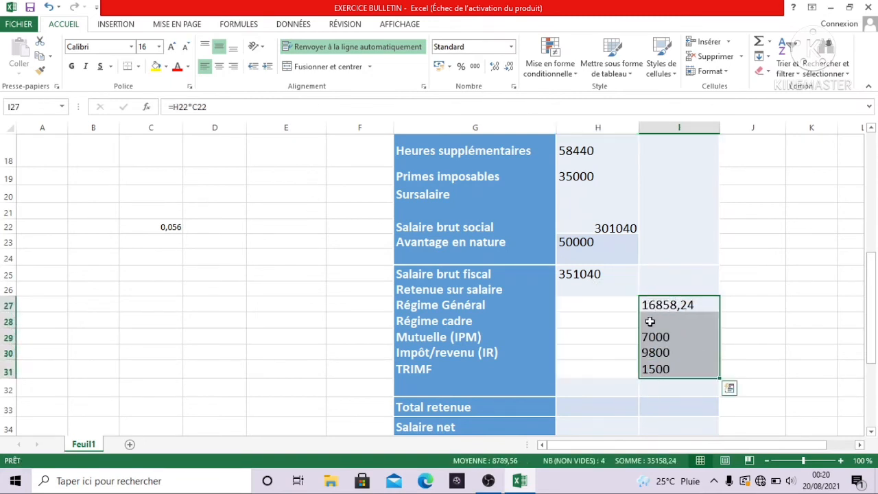
Calculate Total retenue in I33 by adding the four deductions with =I27+I29+I30+I31.
{"action": "left_click", "coordinate": [679, 405]}
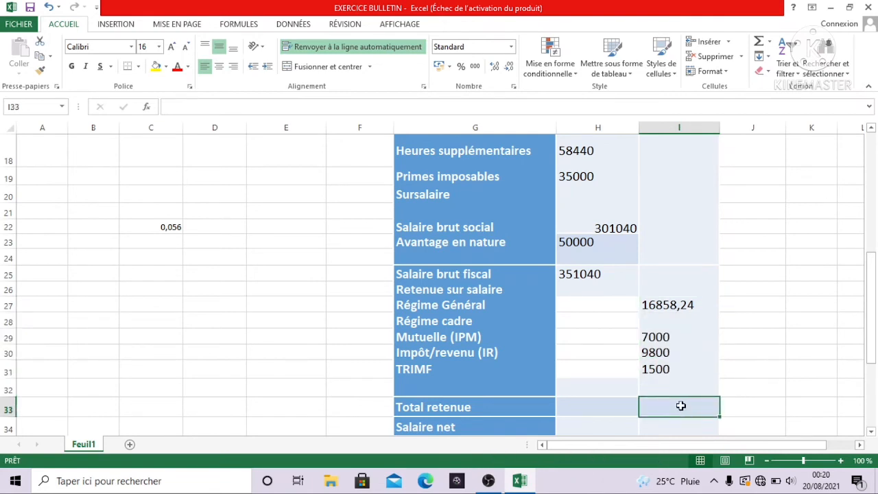
{"action": "type", "text": "="}
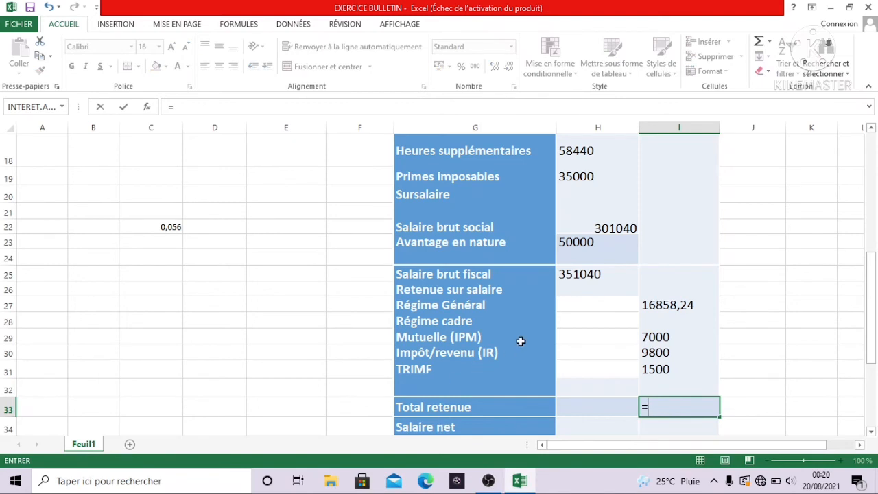
{"action": "left_click", "coordinate": [648, 299]}
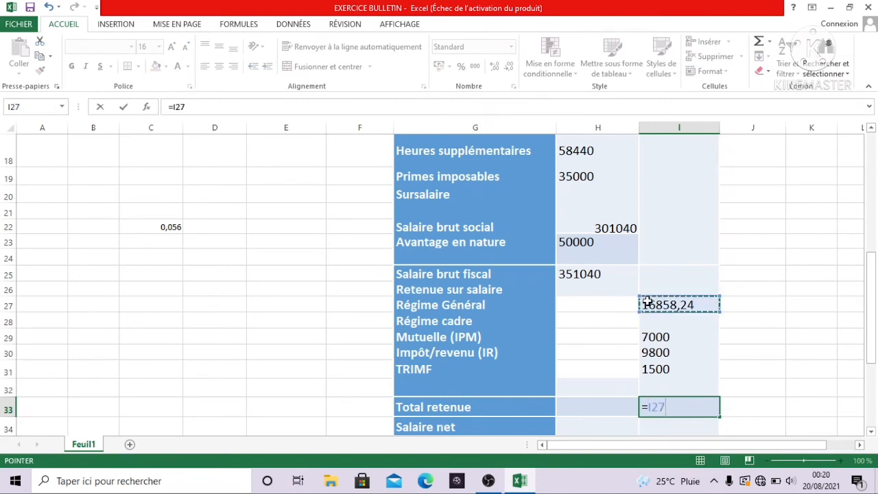
{"action": "type", "text": "+"}
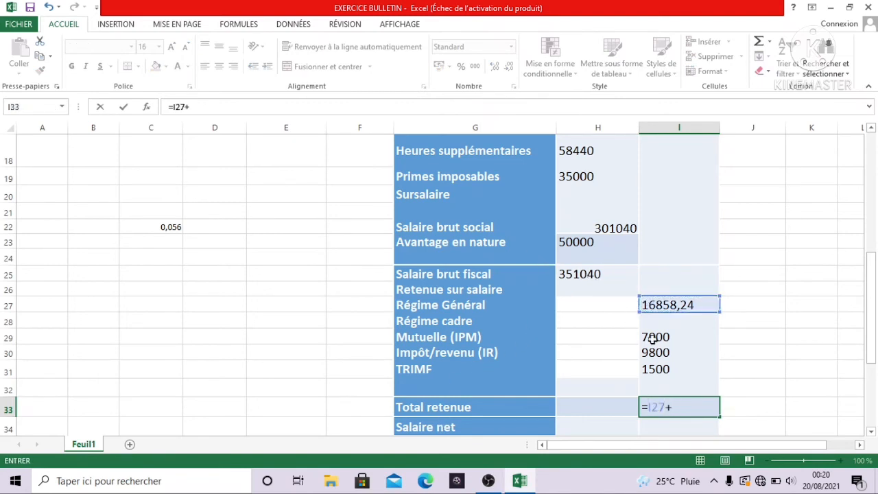
{"action": "left_click", "coordinate": [682, 338]}
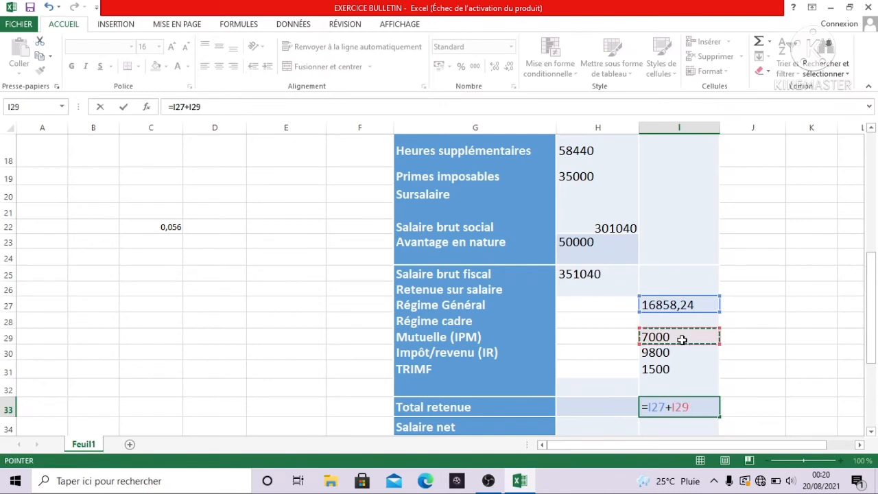
{"action": "type", "text": "+"}
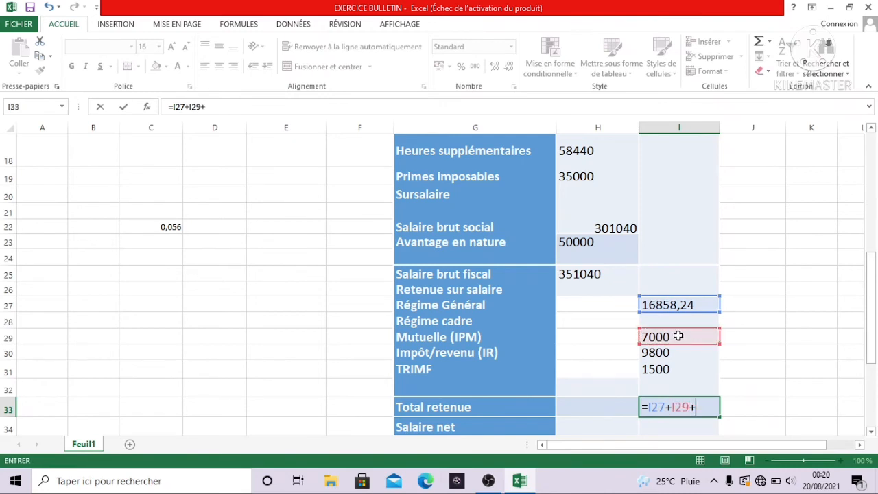
{"action": "left_click", "coordinate": [681, 354]}
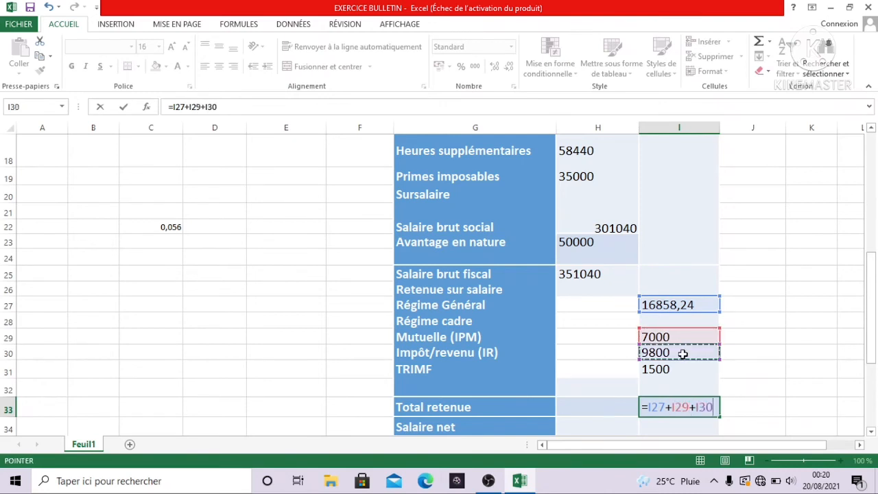
{"action": "type", "text": "+"}
{"action": "left_click", "coordinate": [683, 370]}
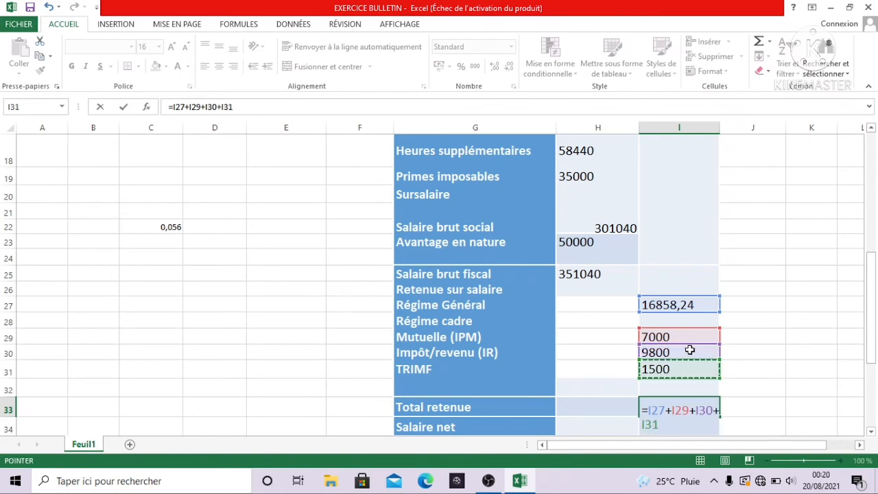
{"action": "key", "text": "Return"}
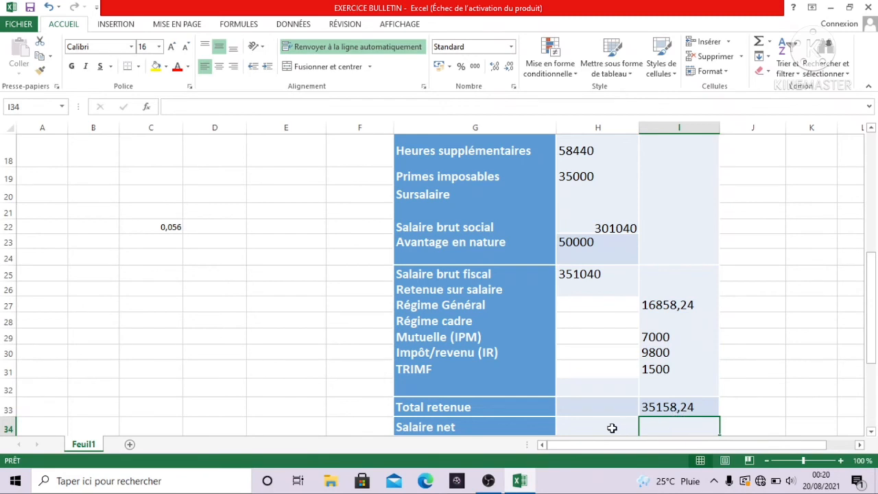
Calculate Salaire net in H34 as gross social salary minus total deductions with =H22-I33.
{"action": "scroll", "coordinate": [503, 420], "scroll_direction": "down", "scroll_amount": 1}
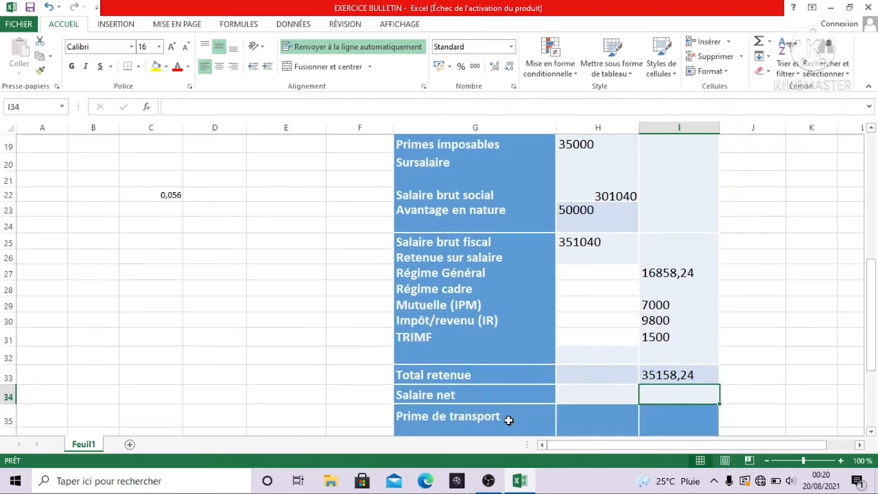
{"action": "left_click", "coordinate": [606, 395]}
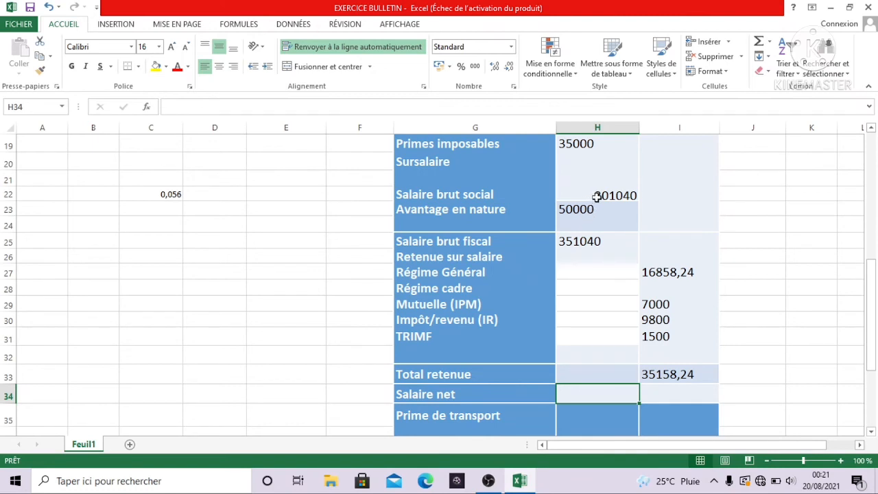
{"action": "left_click", "coordinate": [596, 197]}
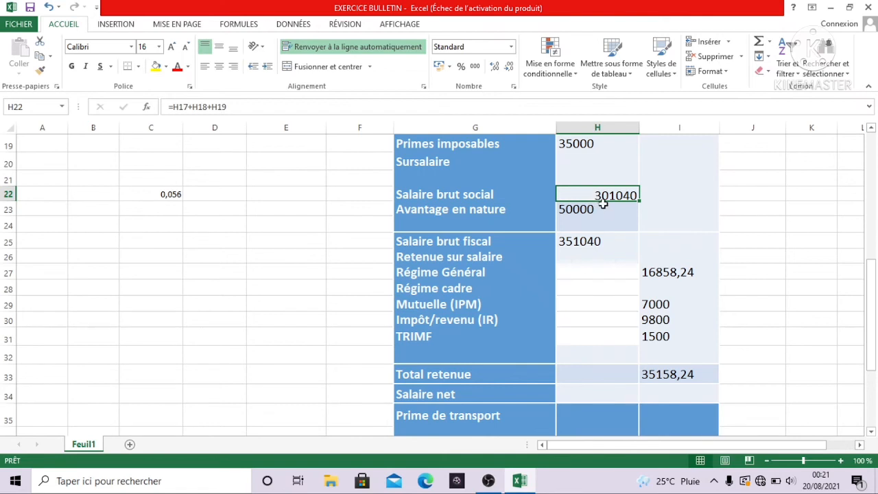
{"action": "left_click", "coordinate": [604, 392]}
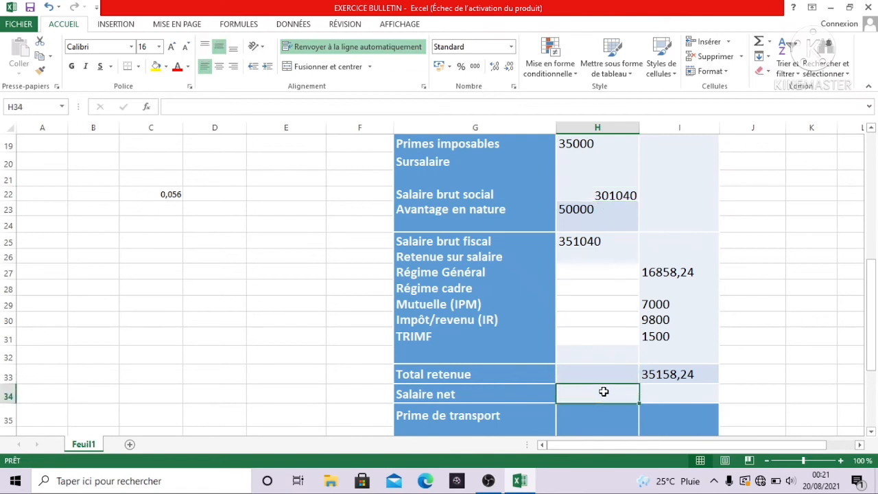
{"action": "type", "text": "="}
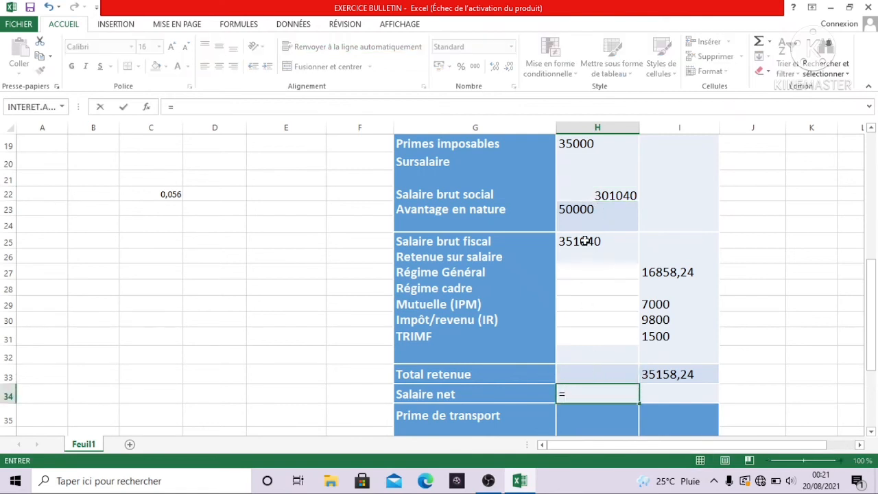
{"action": "left_click", "coordinate": [606, 192]}
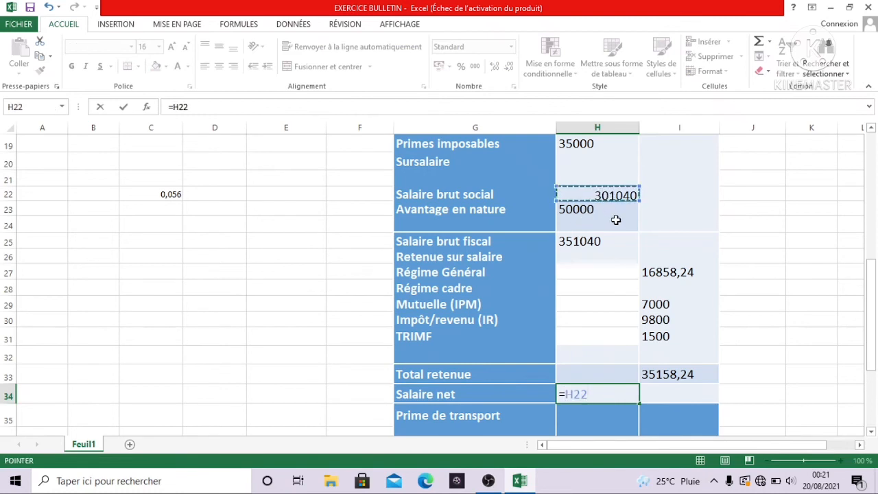
{"action": "type", "text": "-"}
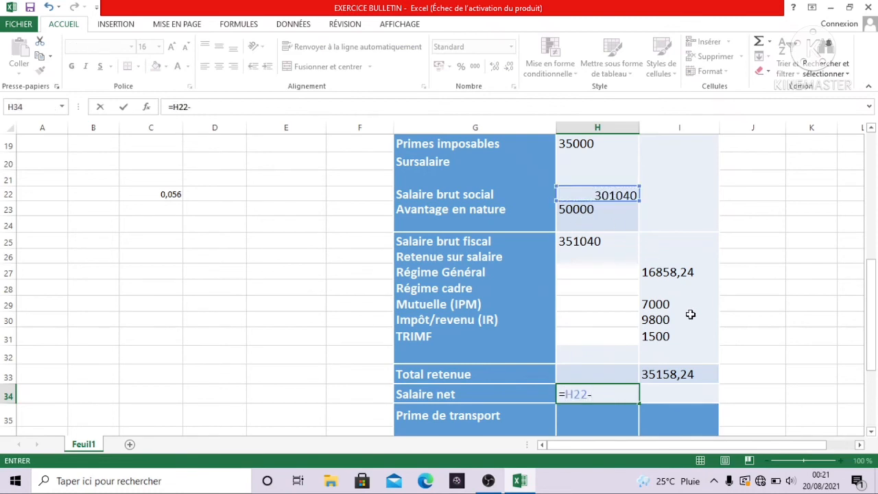
{"action": "left_click", "coordinate": [676, 375]}
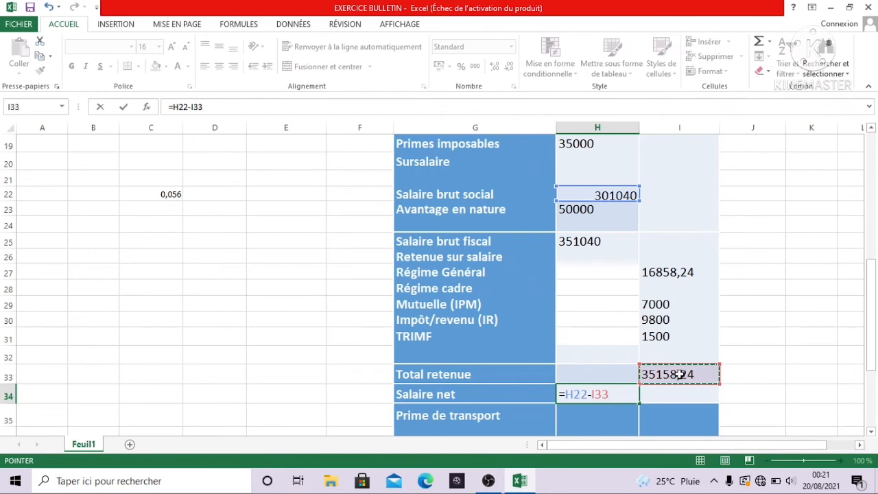
{"action": "key", "text": "Return"}
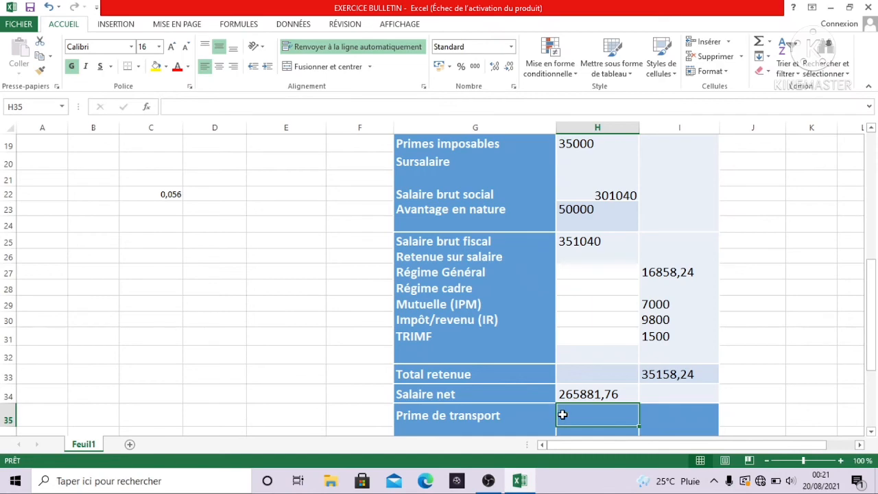
Check the prime de transport amount in the exercise data in row 4.
{"action": "scroll", "coordinate": [574, 405], "scroll_direction": "down", "scroll_amount": 1}
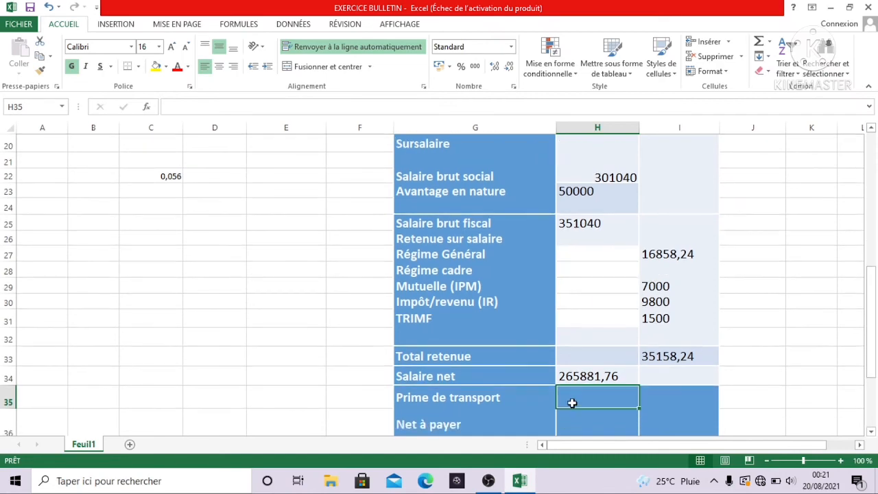
{"action": "scroll", "coordinate": [572, 403], "scroll_direction": "up", "scroll_amount": 3}
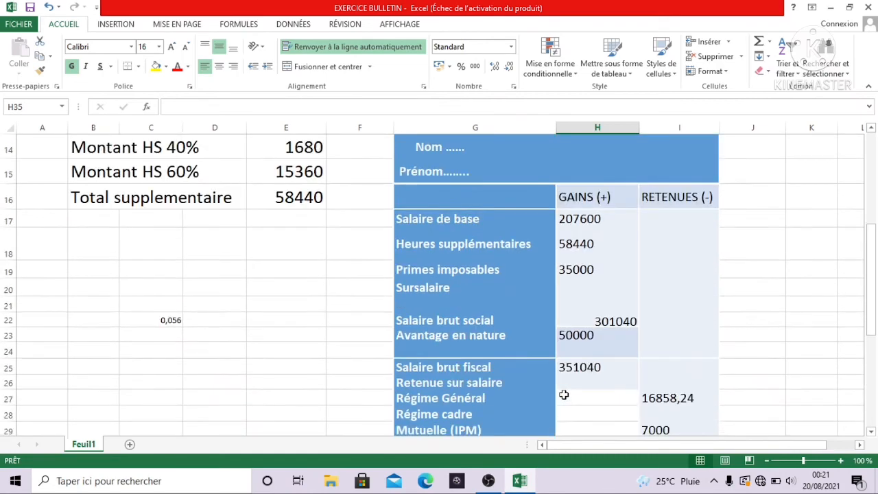
{"action": "scroll", "coordinate": [561, 390], "scroll_direction": "up", "scroll_amount": 3}
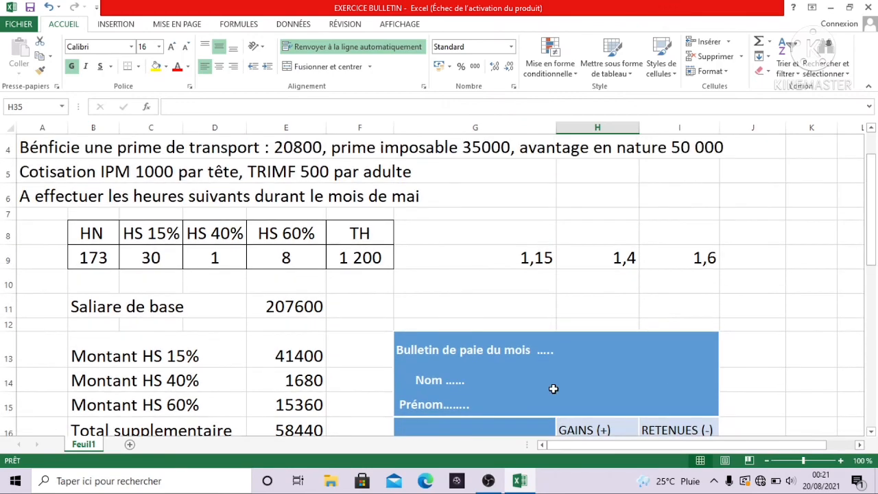
{"action": "left_click_drag", "start_coordinate": [103, 172], "coordinate": [286, 177]}
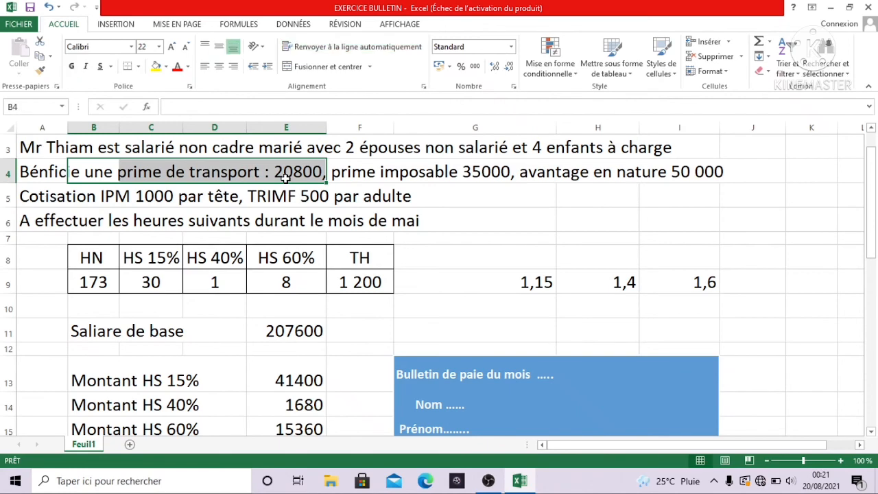
{"action": "scroll", "coordinate": [300, 190], "scroll_direction": "down", "scroll_amount": 1}
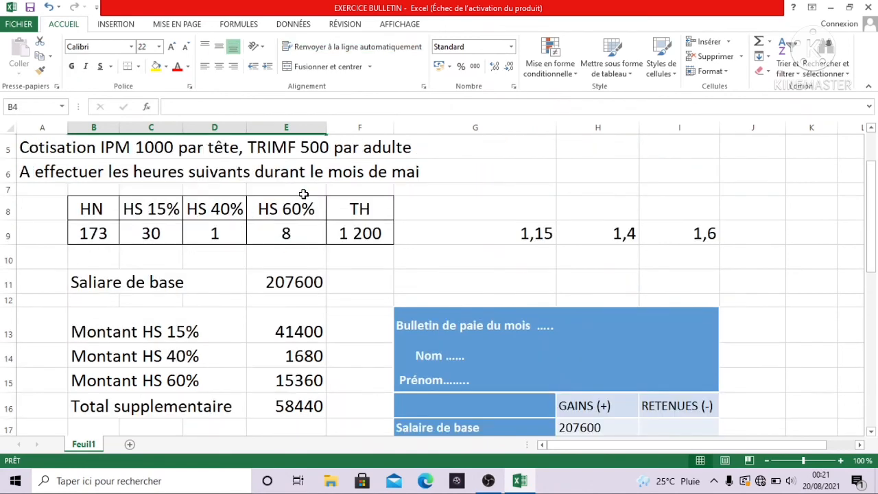
{"action": "scroll", "coordinate": [303, 194], "scroll_direction": "down", "scroll_amount": 1}
{"action": "scroll", "coordinate": [303, 194], "scroll_direction": "down", "scroll_amount": 4}
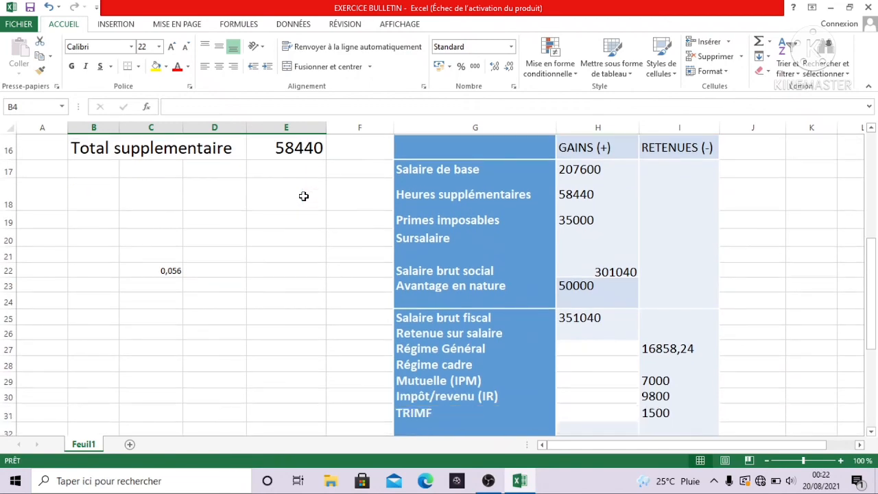
{"action": "scroll", "coordinate": [303, 196], "scroll_direction": "down", "scroll_amount": 1}
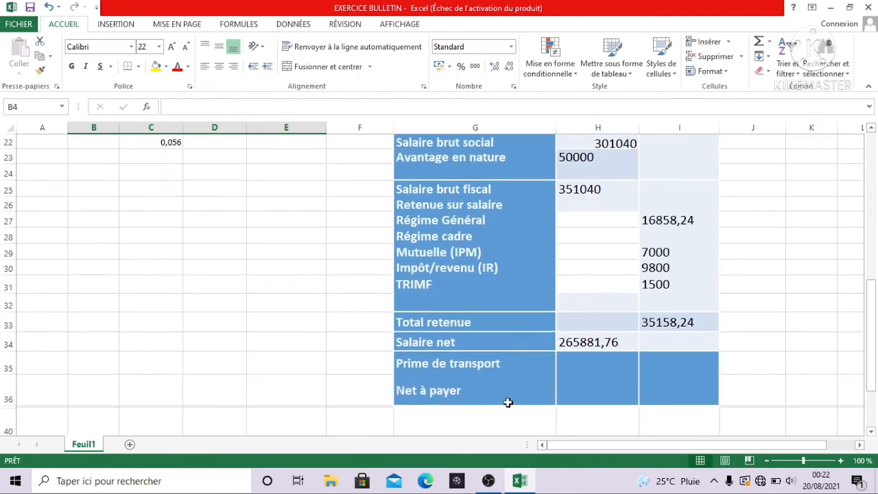
{"action": "left_click", "coordinate": [575, 362]}
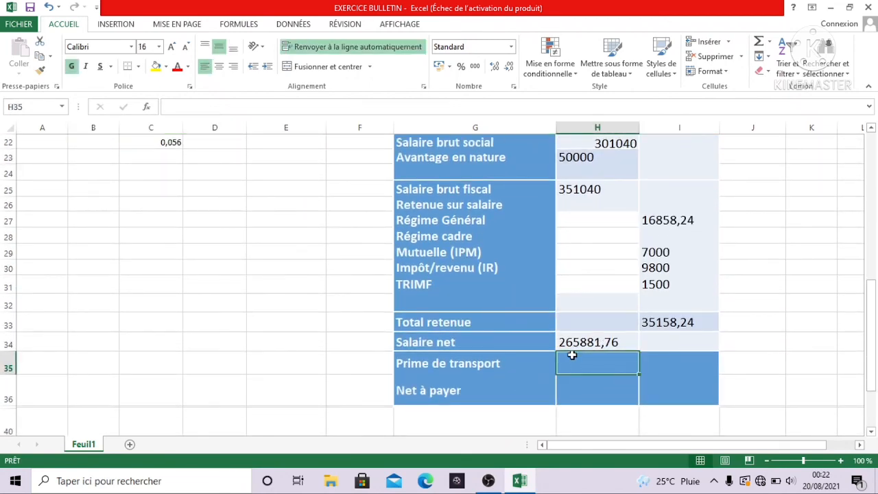
{"action": "key", "text": "Right"}
{"action": "type", "text": "é"}
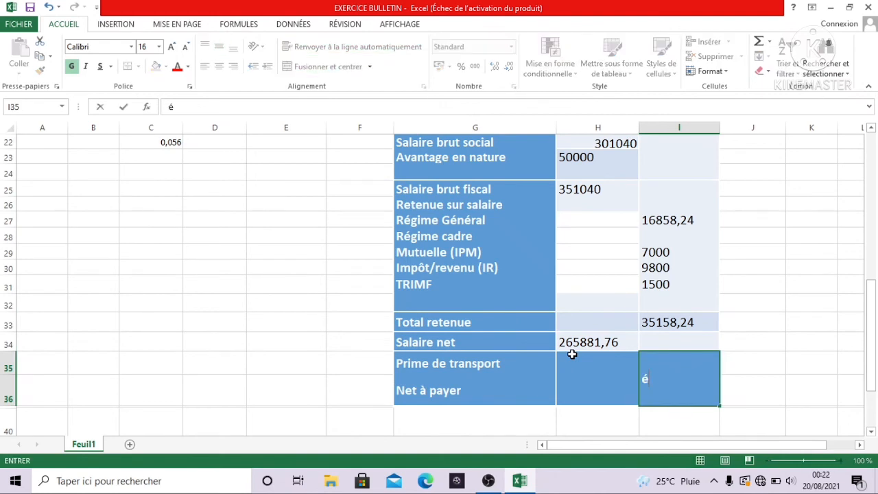
{"action": "type", "text": "à_àà"}
{"action": "key", "text": "BackSpace"}
{"action": "key", "text": "BackSpace"}
{"action": "key", "text": "BackSpace"}
{"action": "key", "text": "BackSpace"}
{"action": "key", "text": "BackSpace"}
{"action": "type", "text": "20800"}
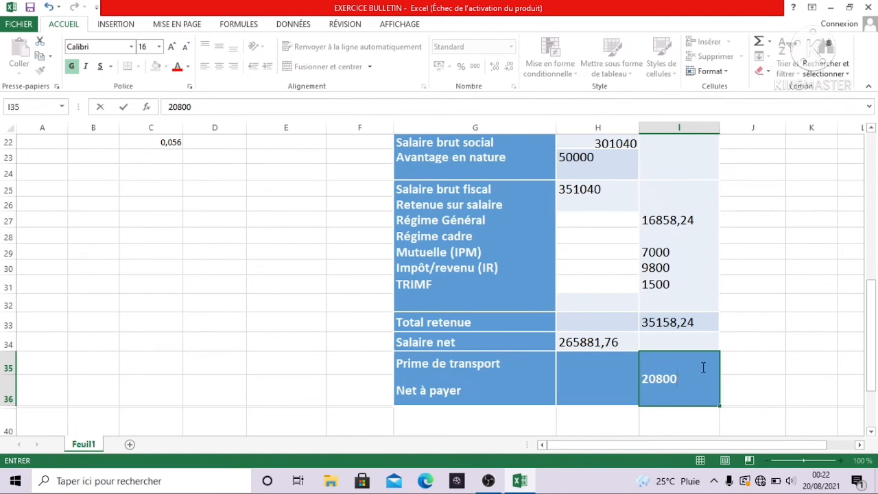
{"action": "left_click", "coordinate": [727, 362]}
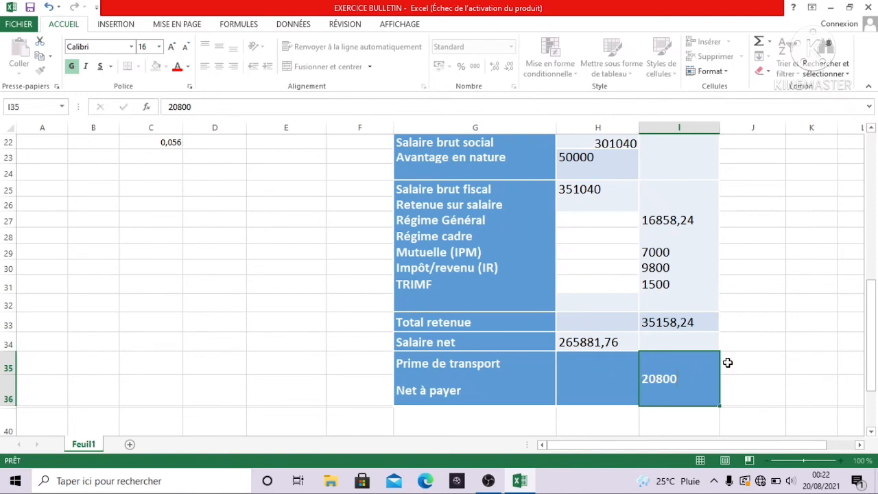
{"action": "left_click", "coordinate": [664, 378]}
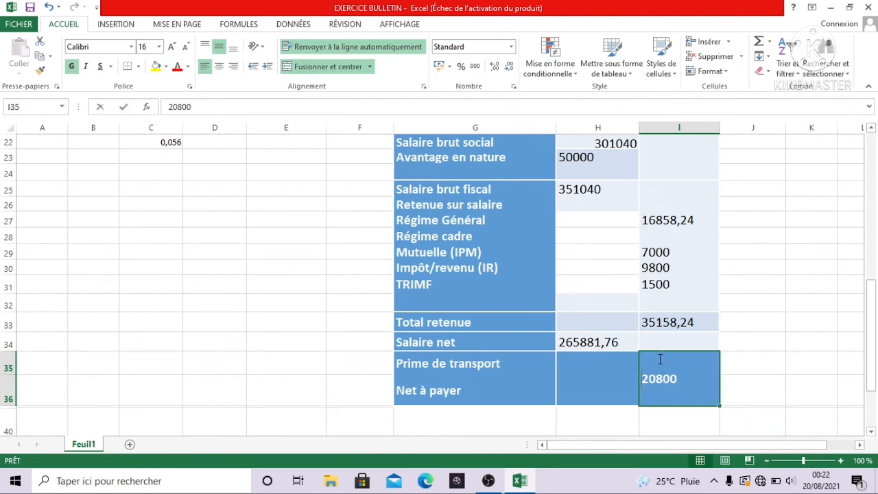
{"action": "left_click", "coordinate": [602, 371]}
{"action": "left_click", "coordinate": [650, 378]}
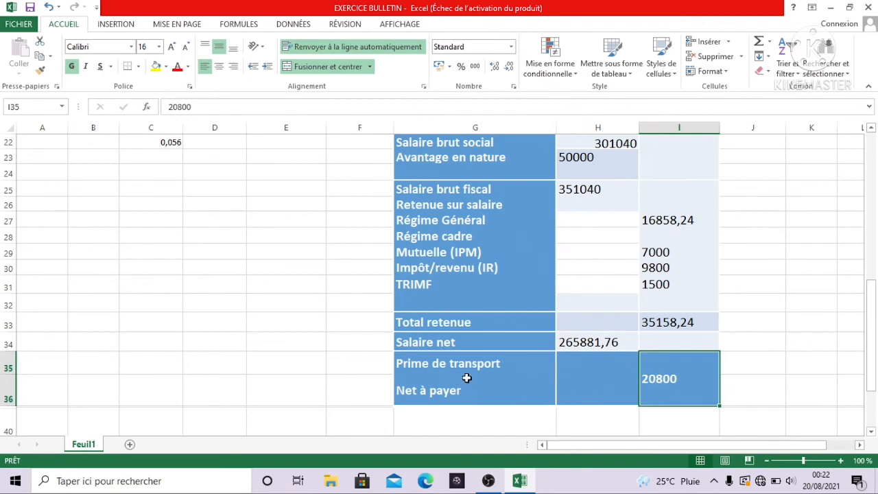
{"action": "left_click", "coordinate": [583, 367]}
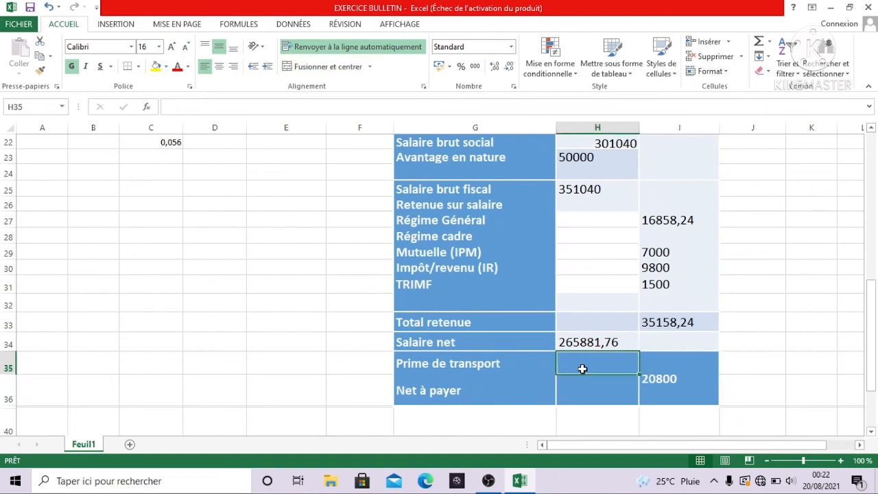
{"action": "left_click", "coordinate": [648, 386]}
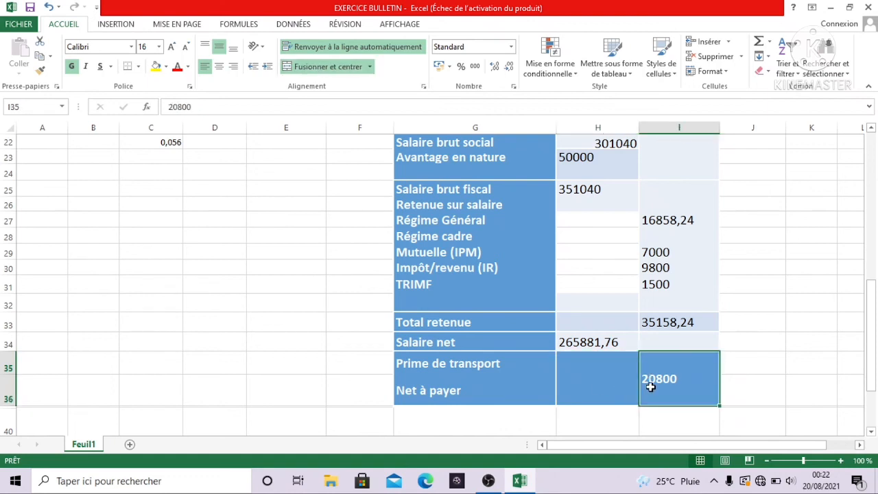
{"action": "key", "text": "BackSpace"}
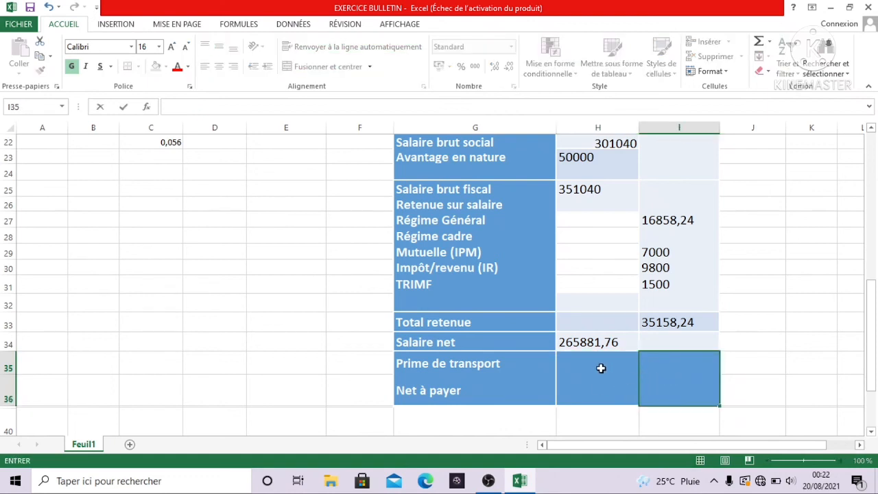
Enter 20800 for Prime de transport in H35 and calculate Net à payer in H36 with =H34+H35.
{"action": "left_click", "coordinate": [599, 370]}
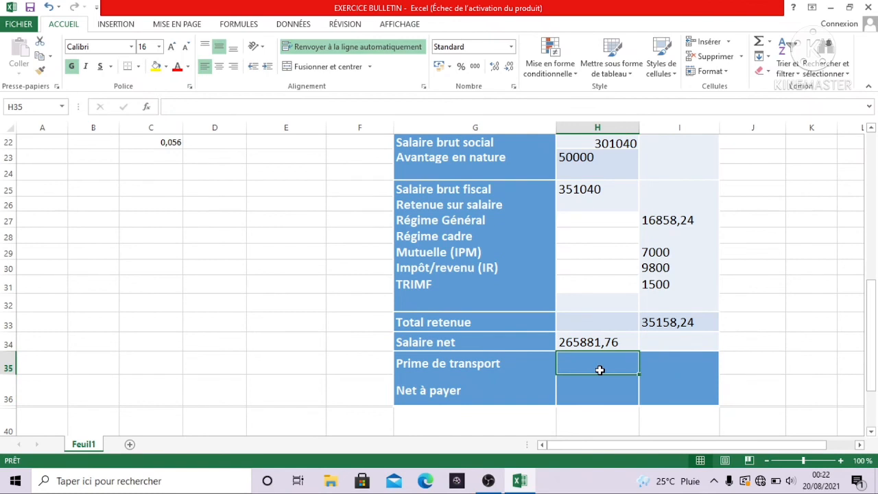
{"action": "type", "text": "20800"}
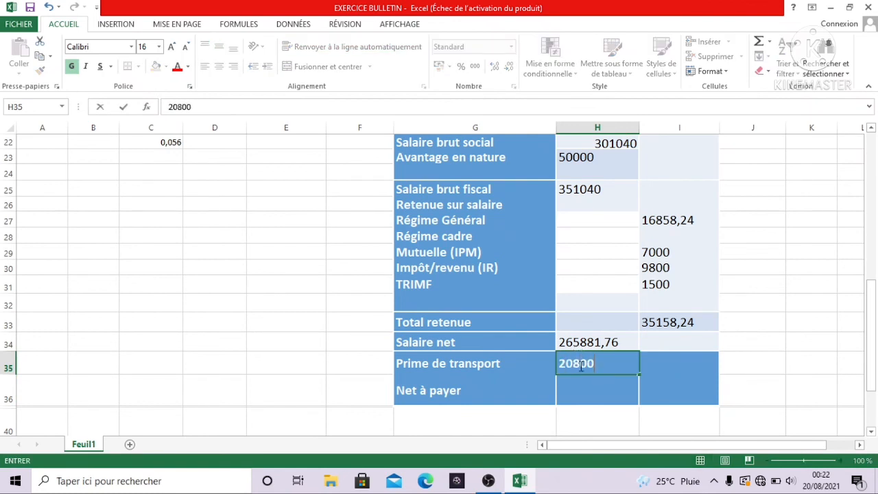
{"action": "left_click", "coordinate": [583, 395]}
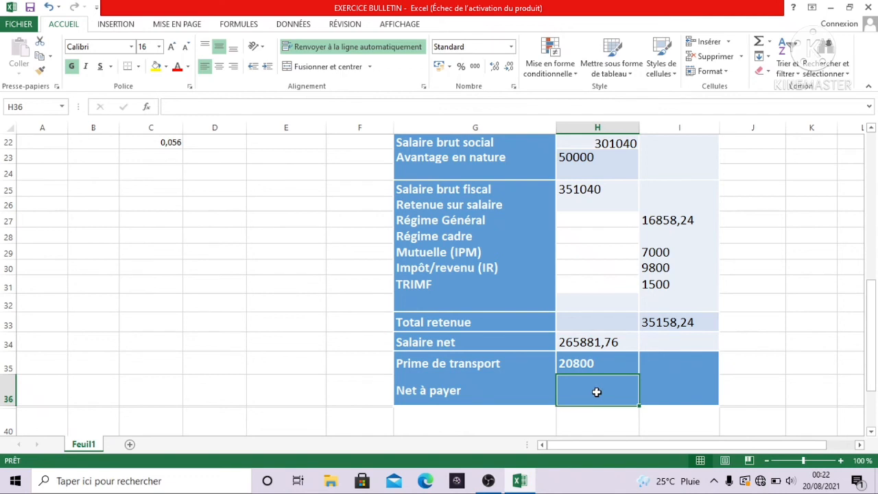
{"action": "type", "text": "="}
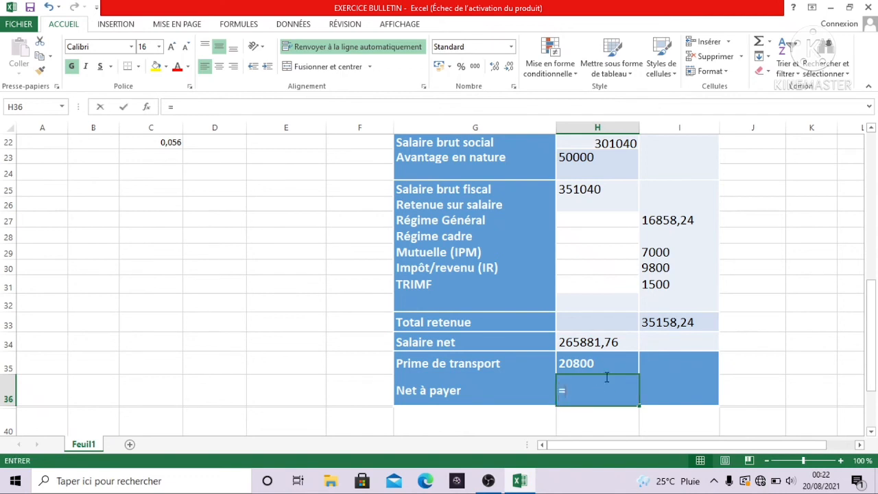
{"action": "left_click", "coordinate": [594, 341]}
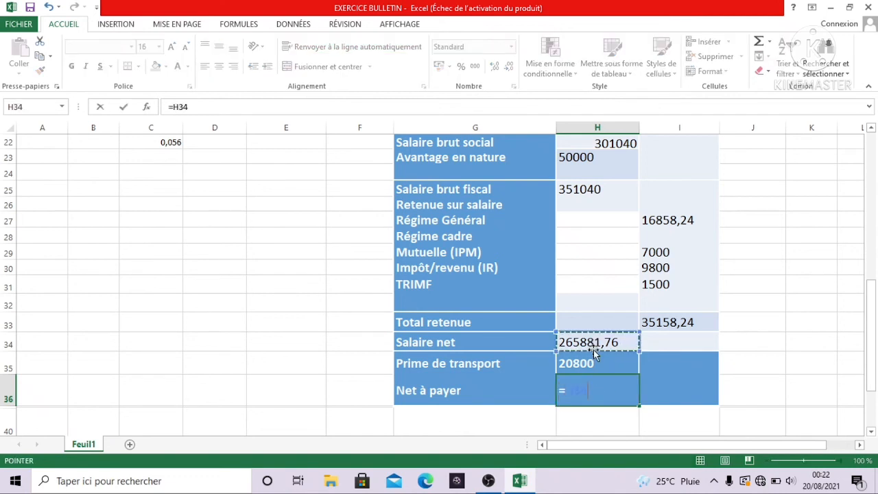
{"action": "type", "text": "+"}
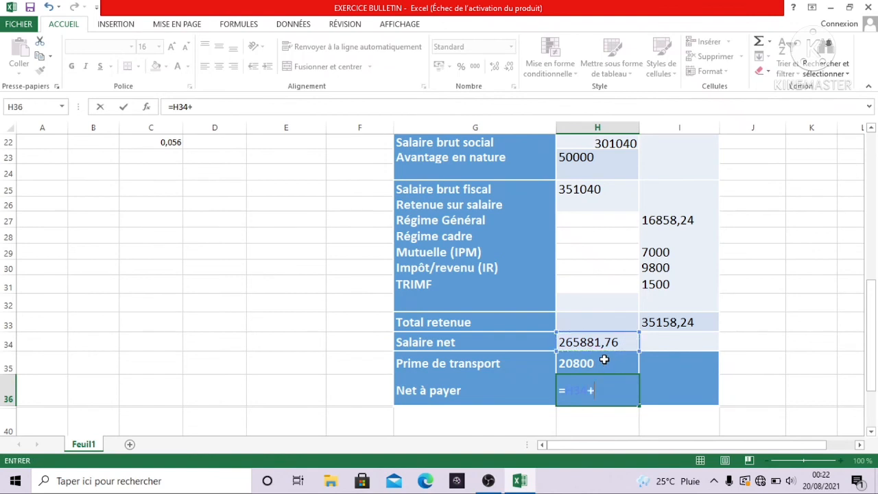
{"action": "left_click", "coordinate": [592, 364]}
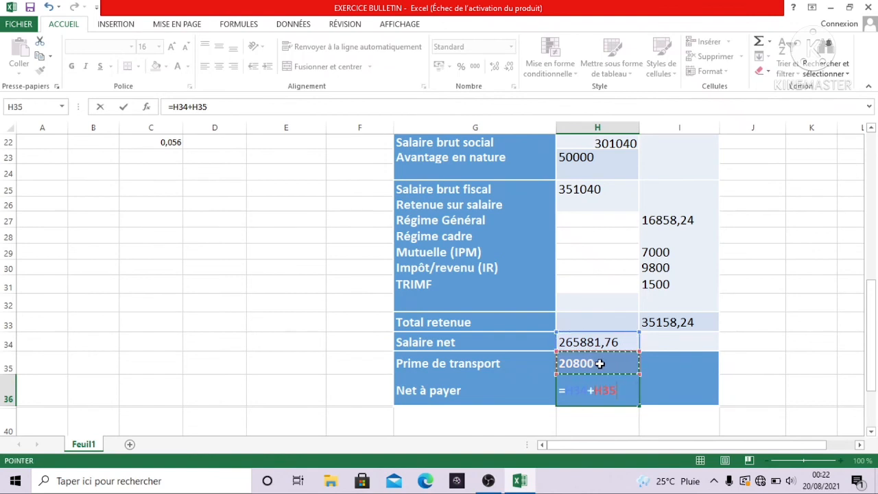
{"action": "key", "text": "Return"}
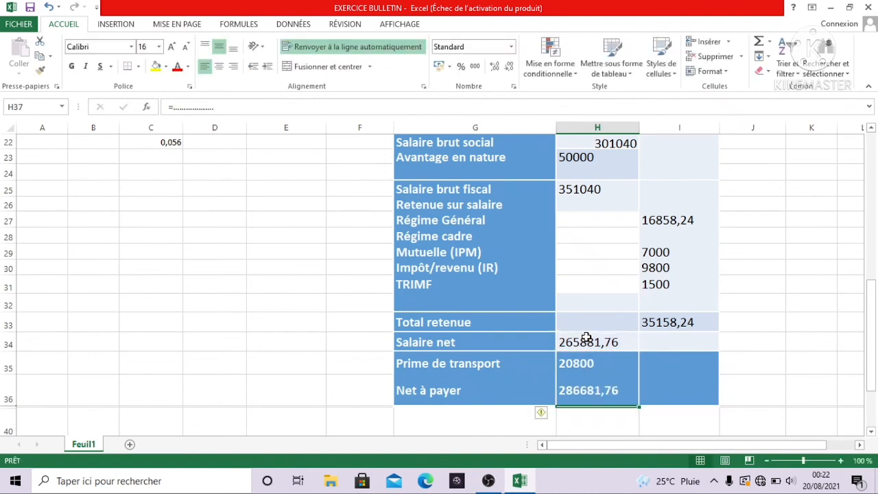